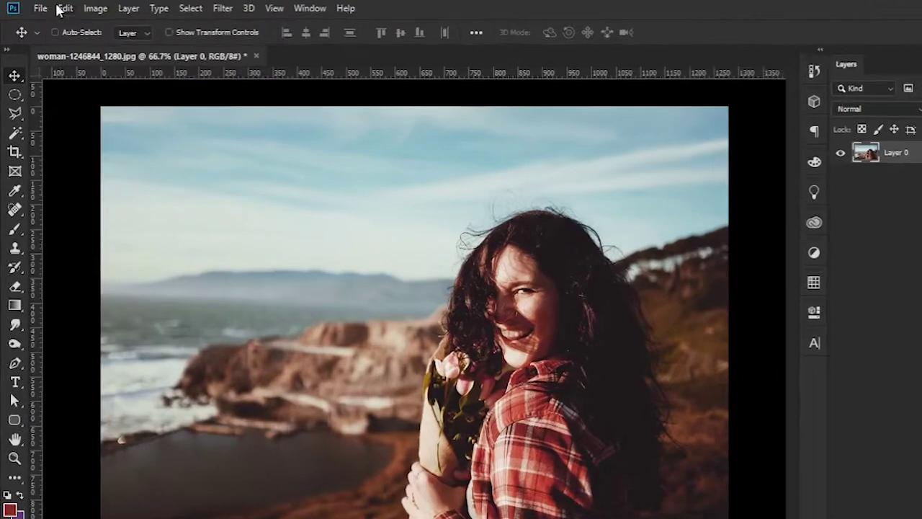
Open the New Document dialog from the File menu while the woman photo is open.
click(42, 7)
click(39, 7)
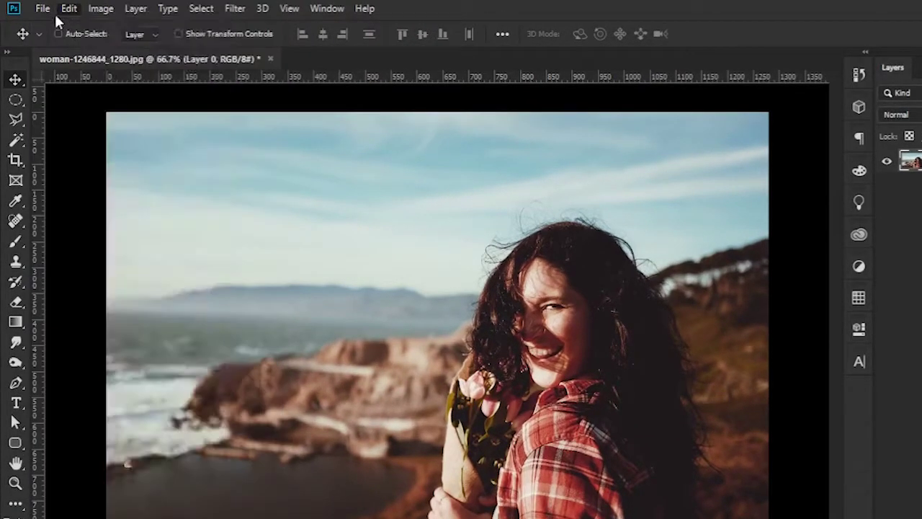
click(47, 24)
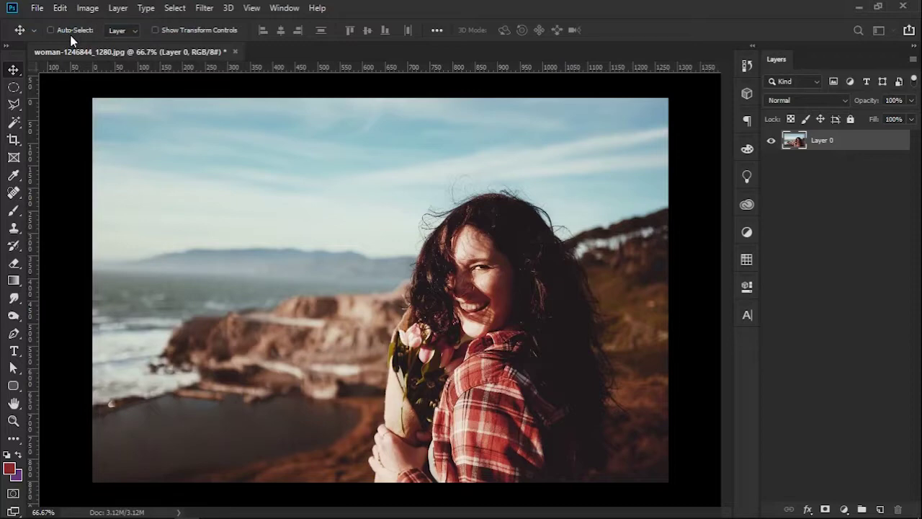
Create a document 'Banner' at width 820 px, height 360 px, resolution 300.
double_click(647, 185)
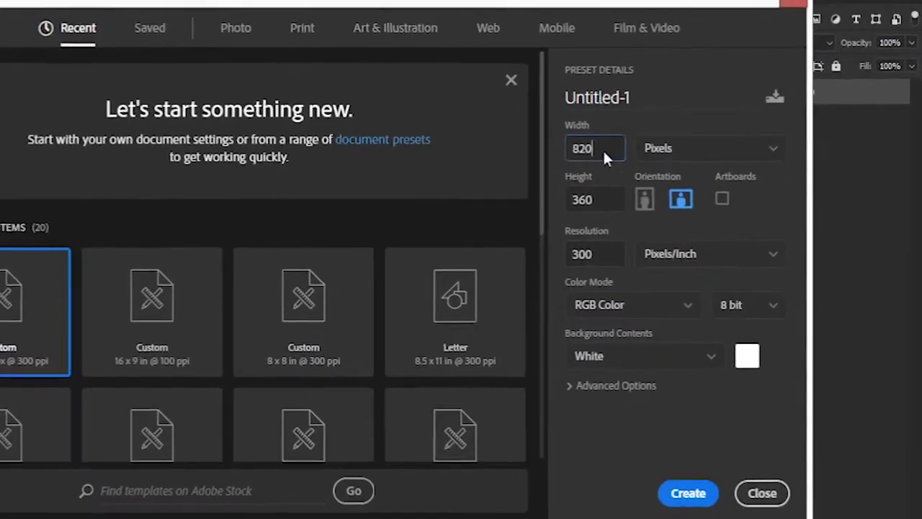
click(605, 200)
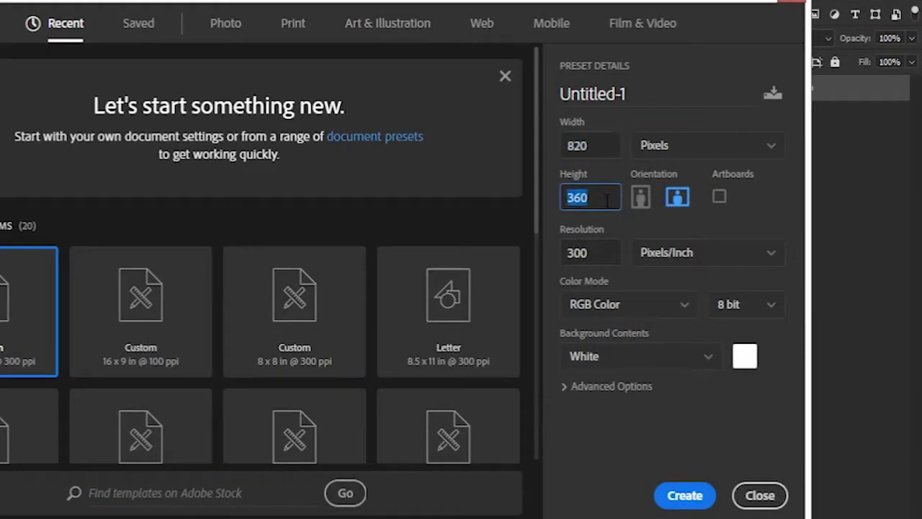
click(688, 155)
click(687, 177)
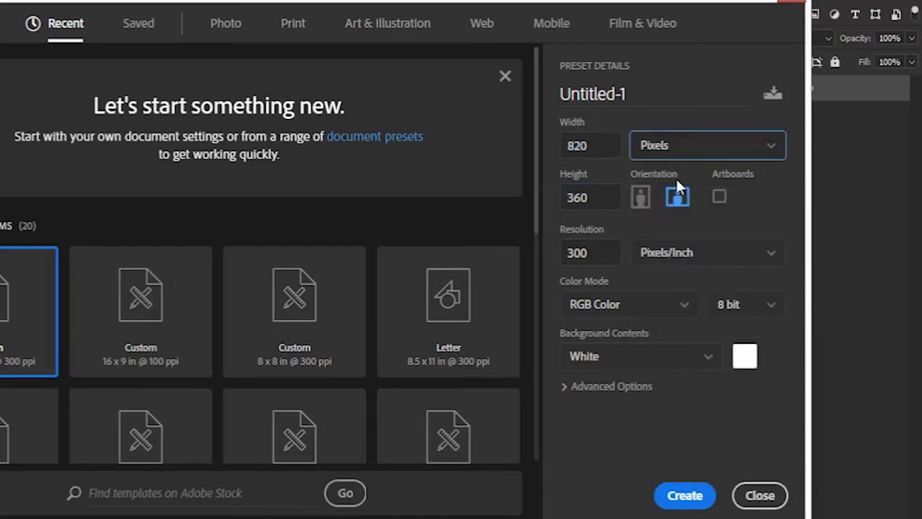
double_click(602, 253)
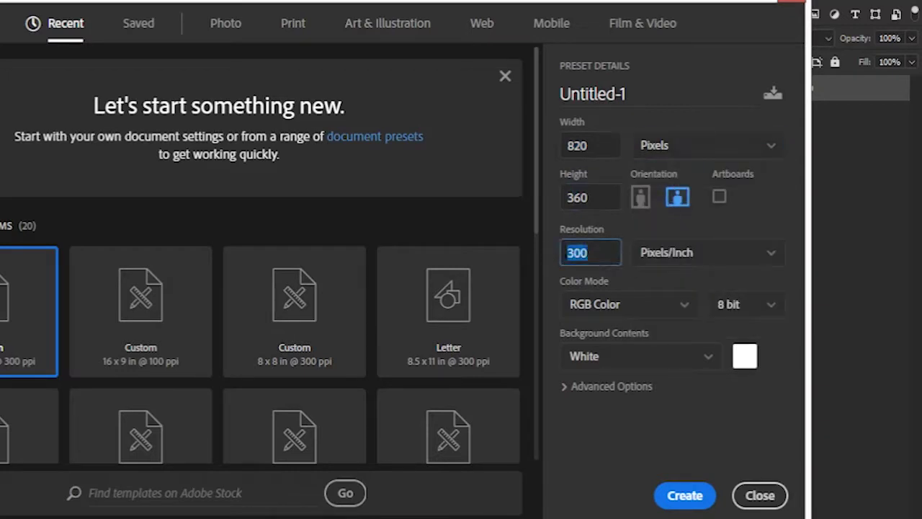
click(633, 108)
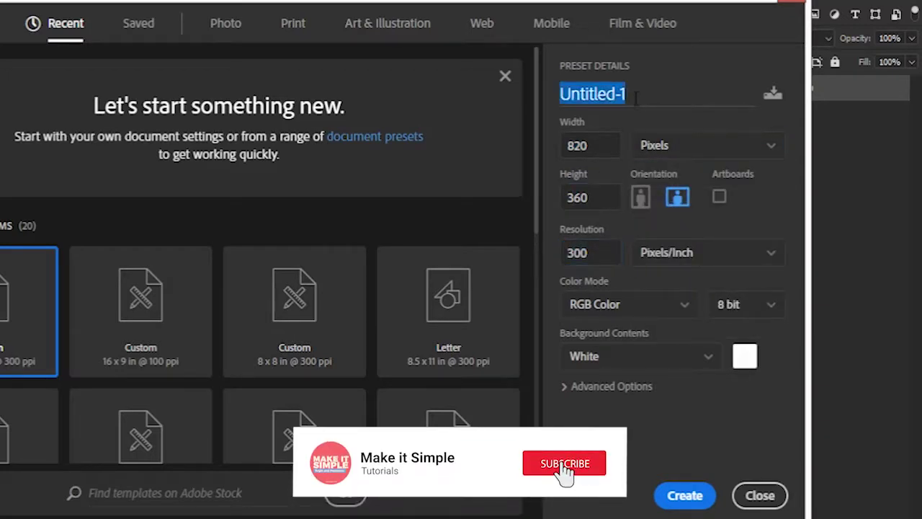
text(Ba)
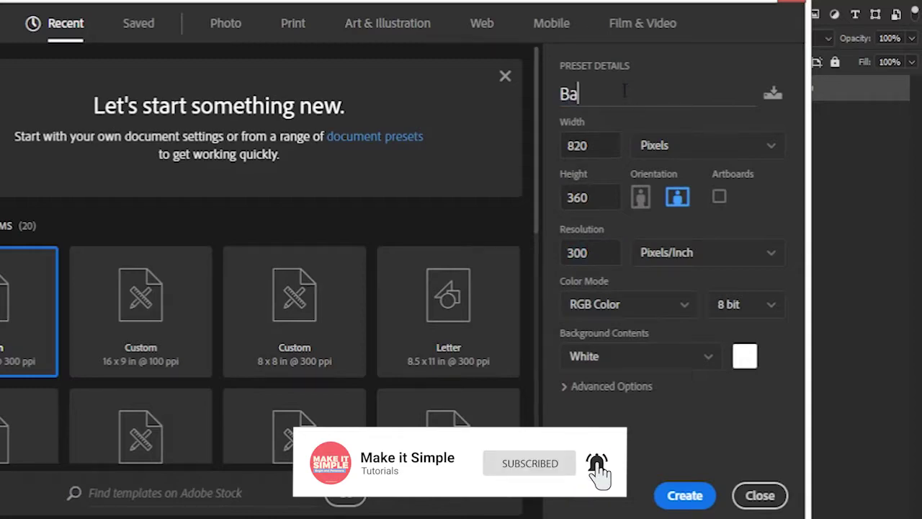
text(nner)
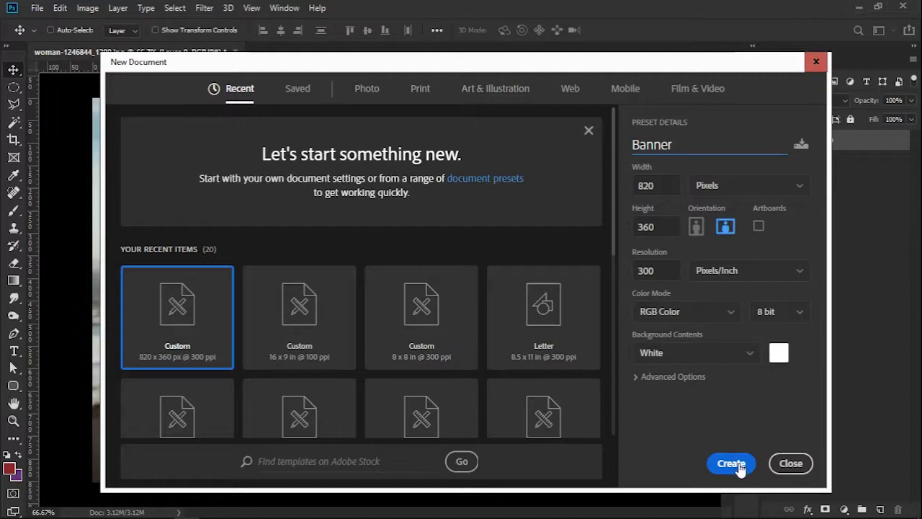
click(731, 464)
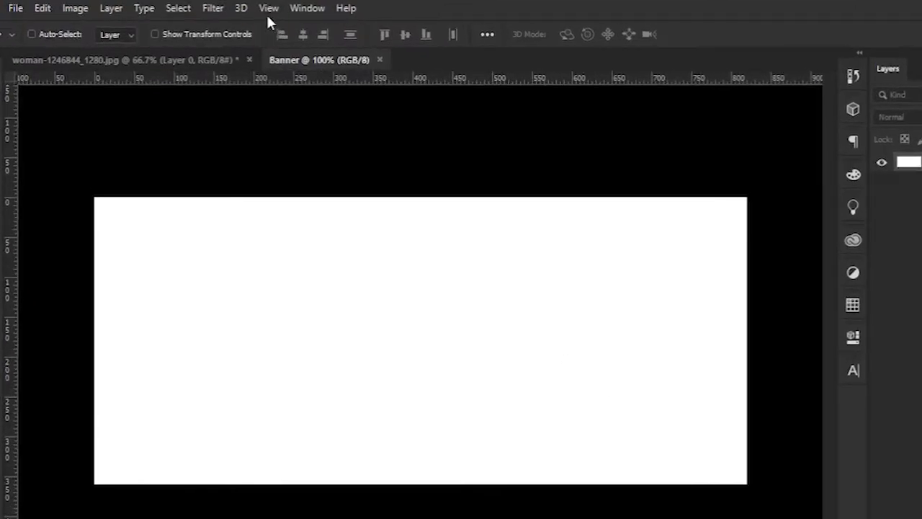
Add a New Guide Layout: 2 columns, 24 px top/bottom and 90 px left/right margins.
click(268, 8)
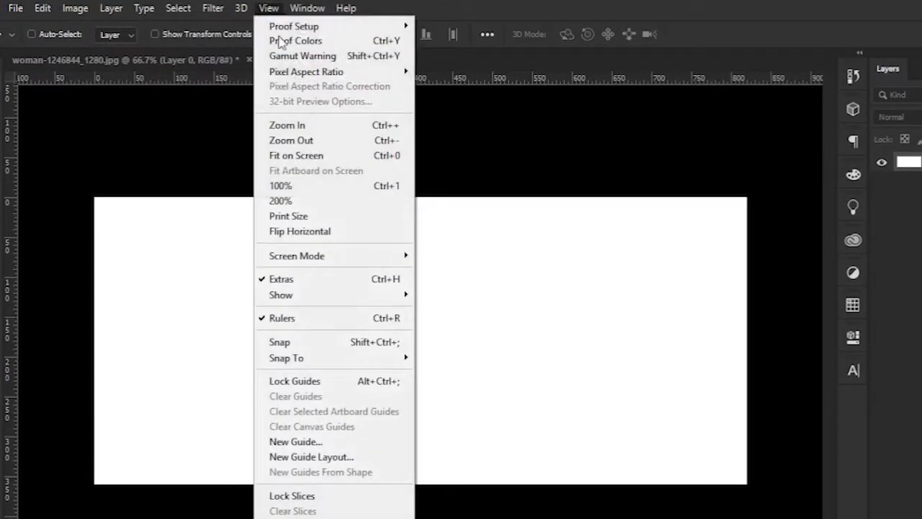
click(272, 461)
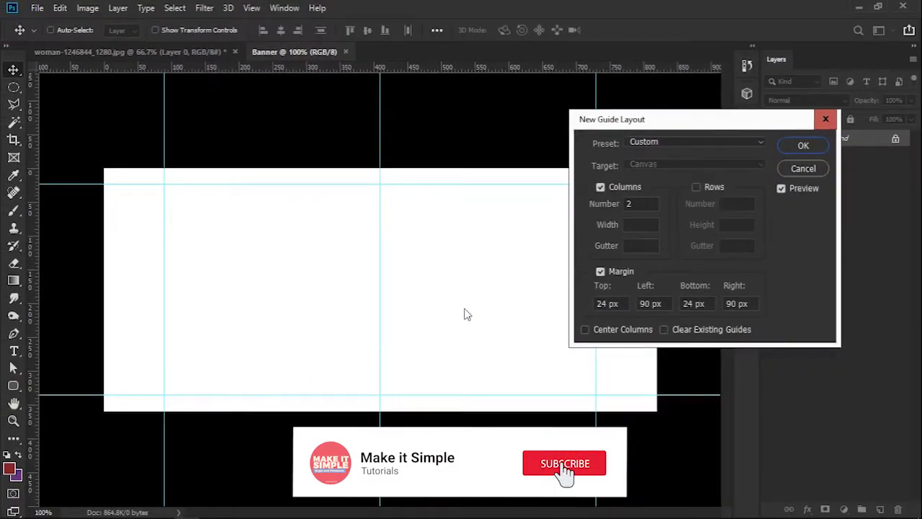
click(600, 272)
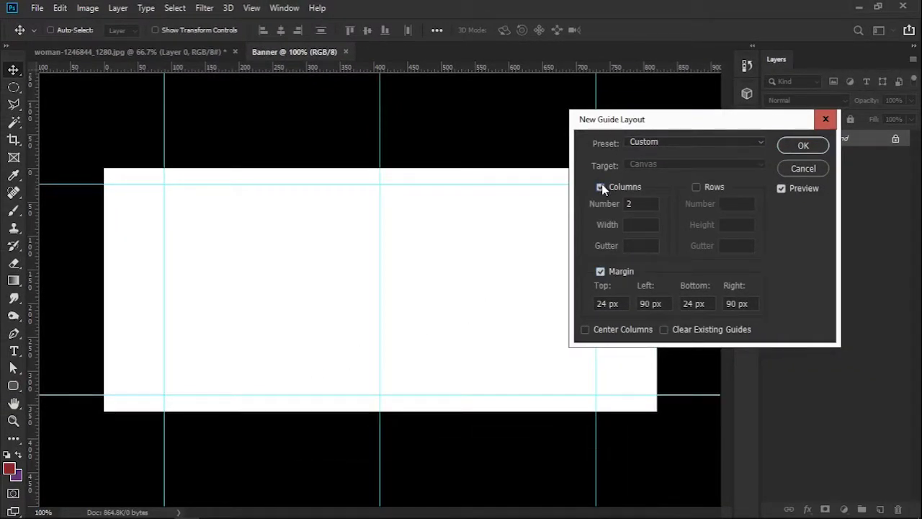
click(631, 204)
click(609, 303)
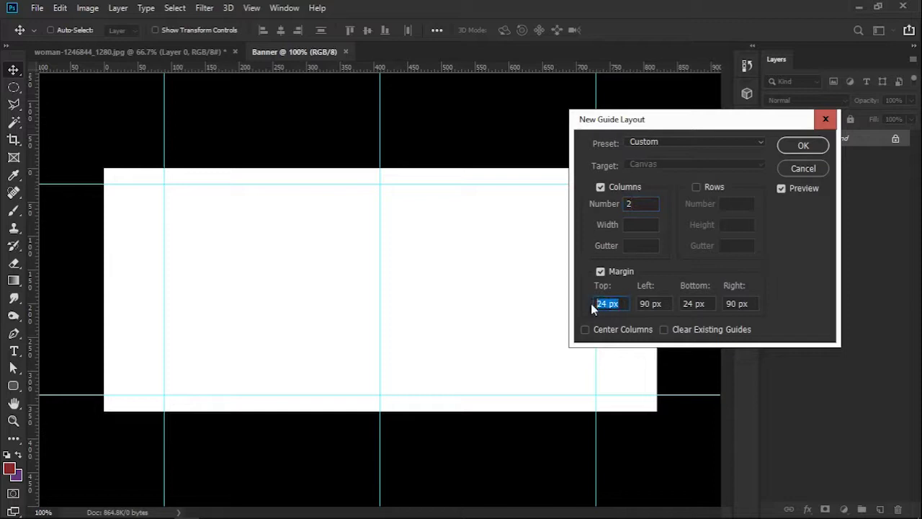
click(652, 303)
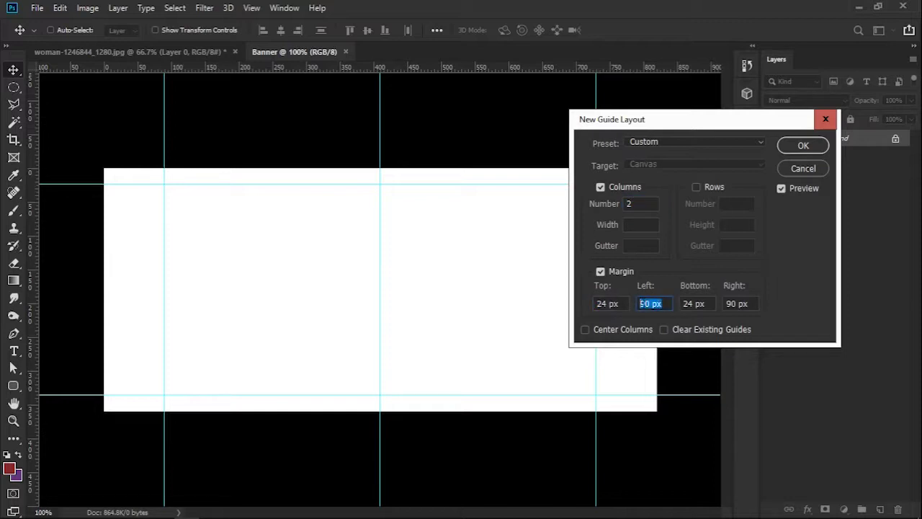
click(693, 303)
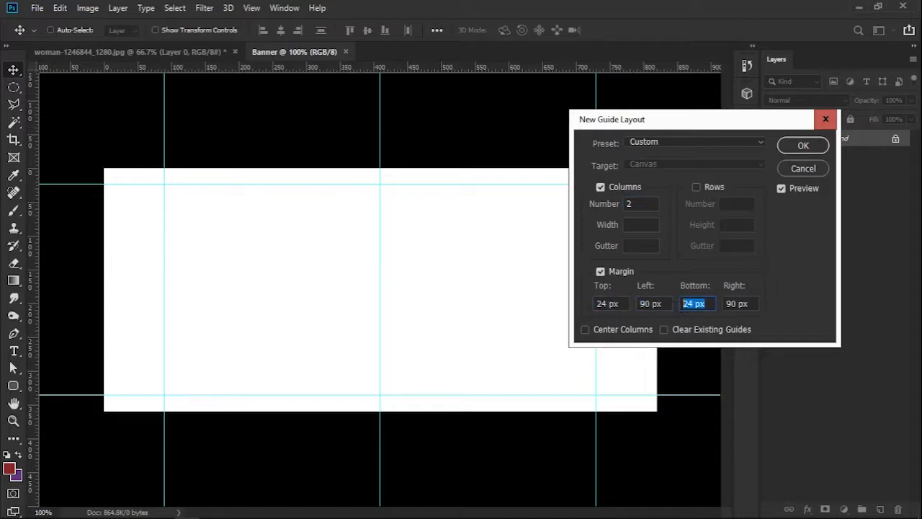
click(750, 305)
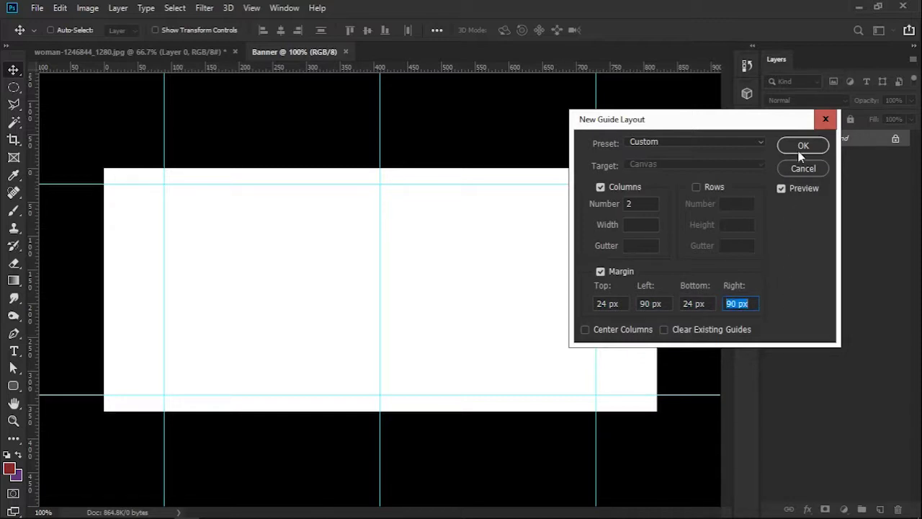
click(803, 146)
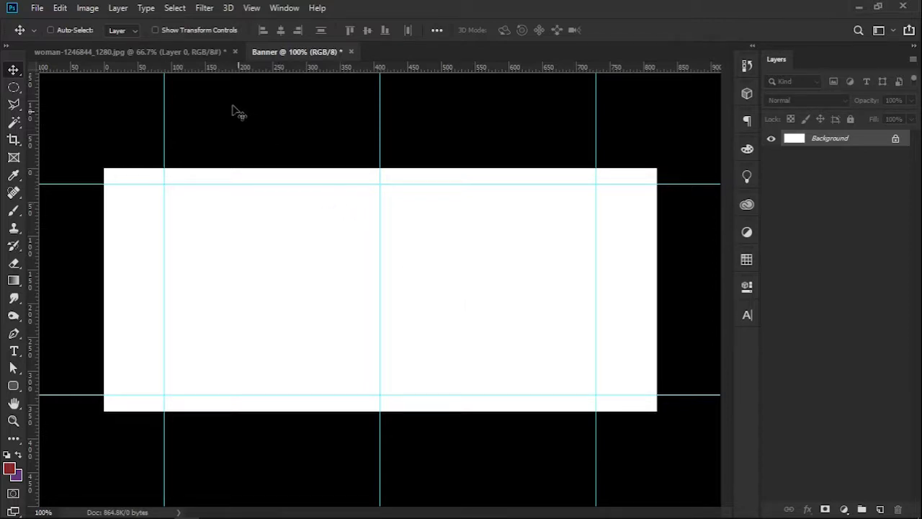
Drag the woman photo from its tab into the Banner document as Layer 1.
click(174, 54)
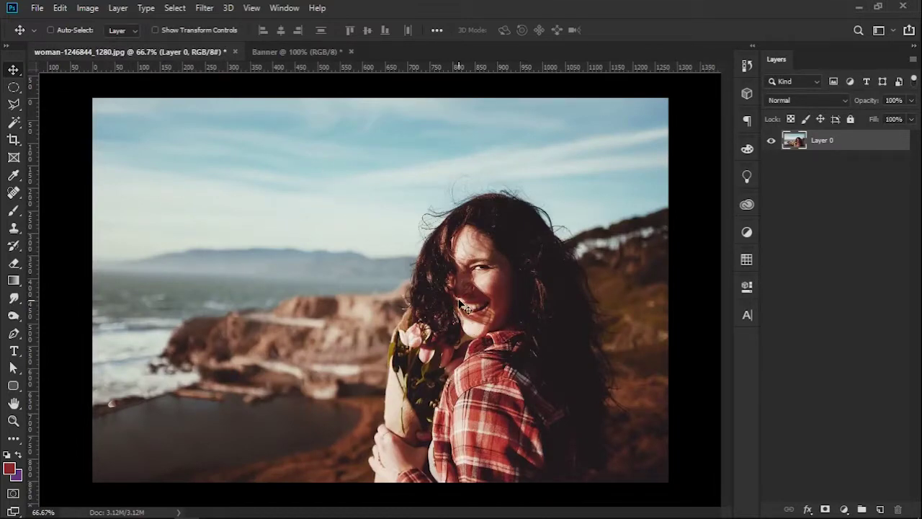
drag(459, 302, 304, 53)
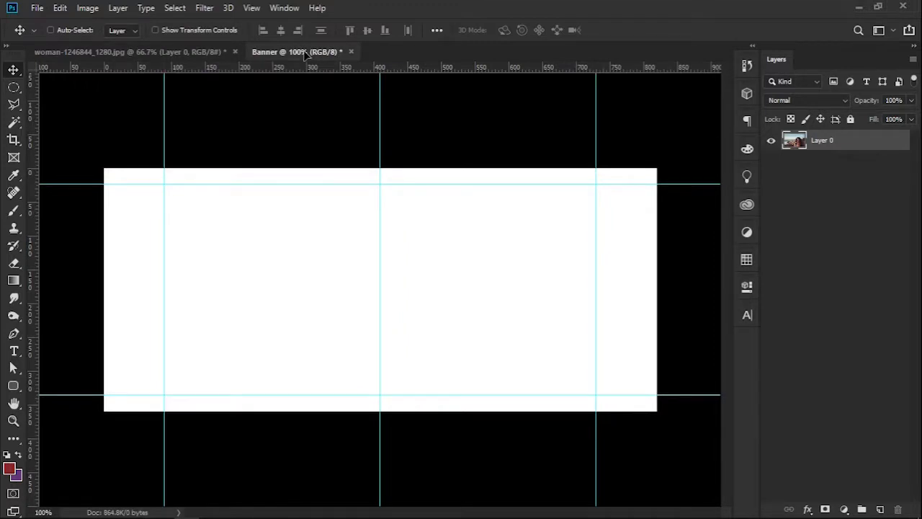
drag(305, 52, 411, 282)
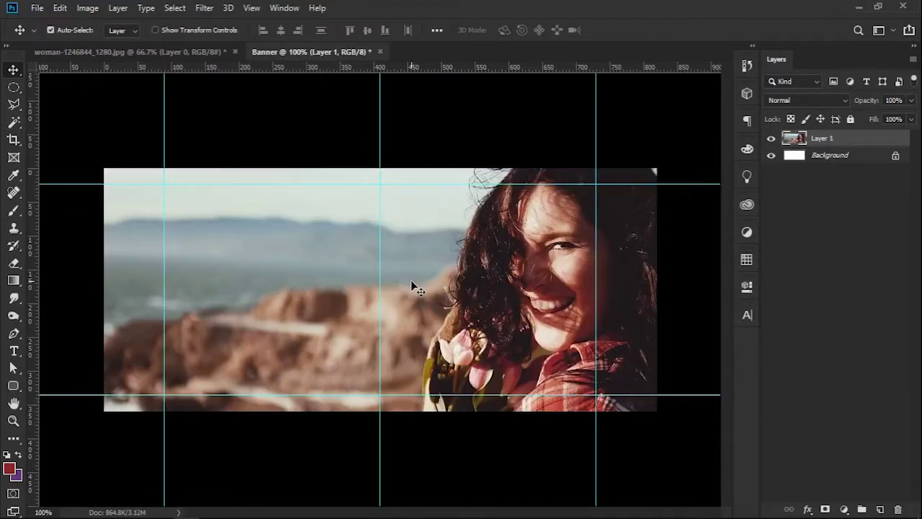
Free-transform the photo to 55.23% and place it right, leaving a white left strip.
key(ctrl+t)
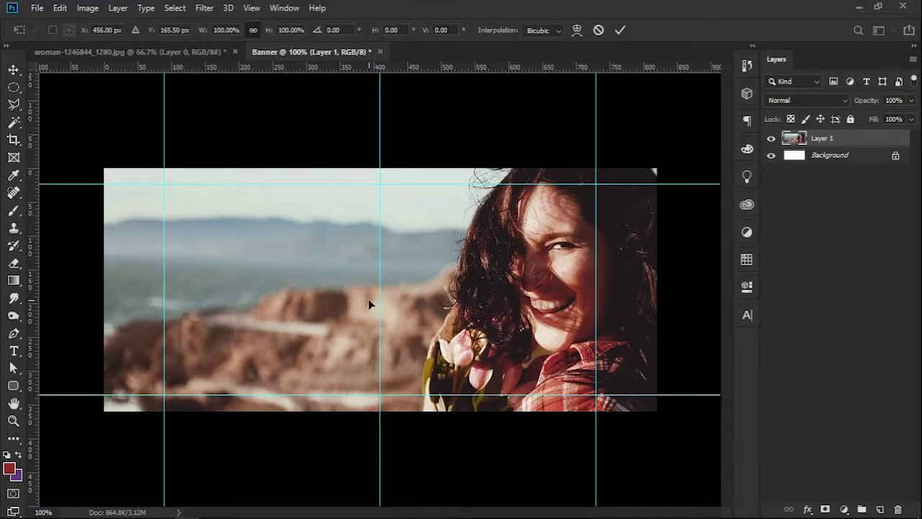
key(ctrl+0)
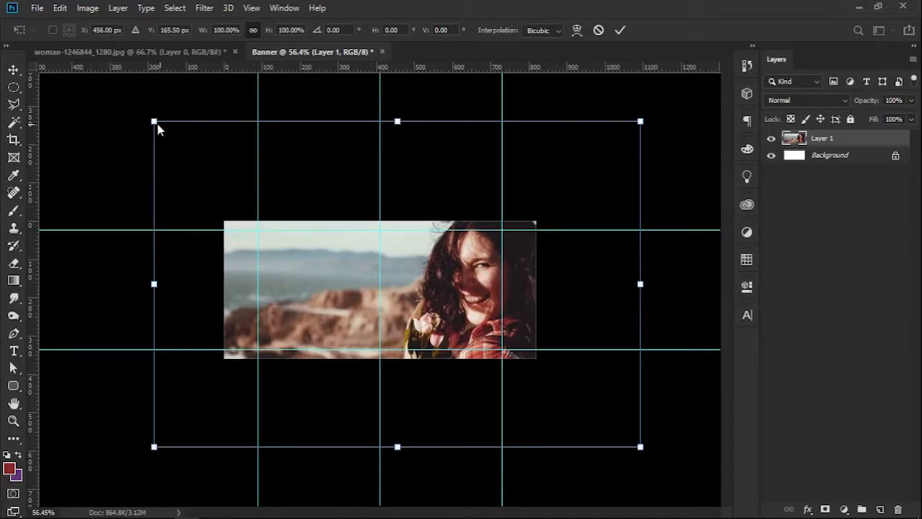
mouse_move(155, 122)
mouse_down()
mouse_move(332, 278)
mouse_move(496, 350)
mouse_up()
mouse_move(563, 408)
mouse_down()
mouse_move(495, 326)
mouse_move(456, 320)
mouse_up()
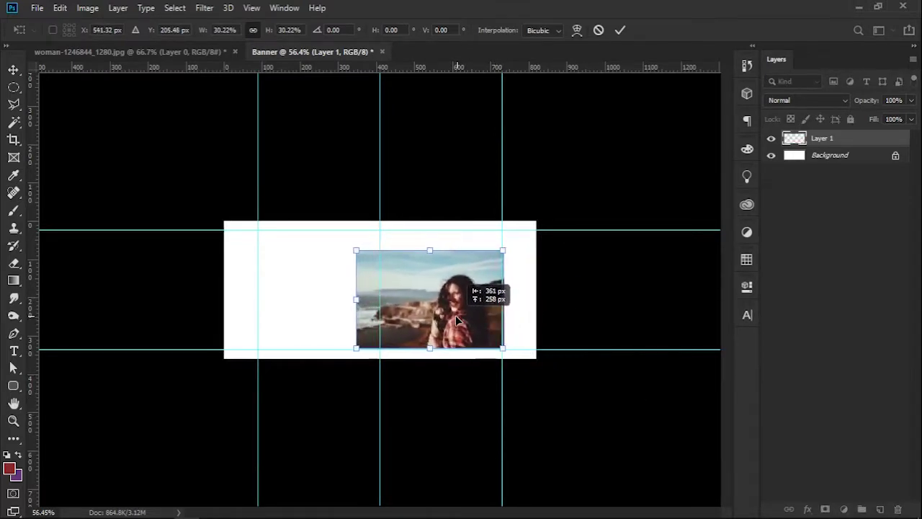
drag(502, 250, 594, 190)
drag(538, 259, 486, 273)
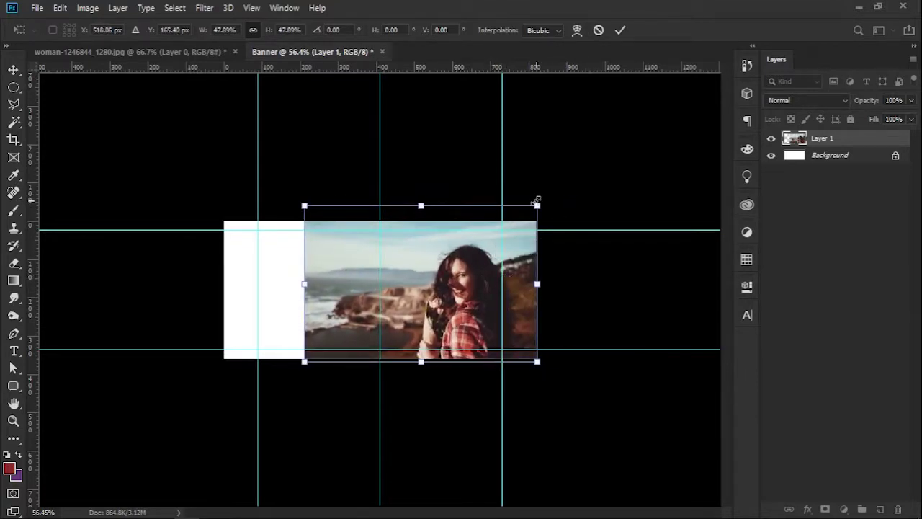
drag(537, 204, 570, 180)
mouse_move(517, 247)
mouse_down()
mouse_move(475, 248)
mouse_move(481, 257)
mouse_up()
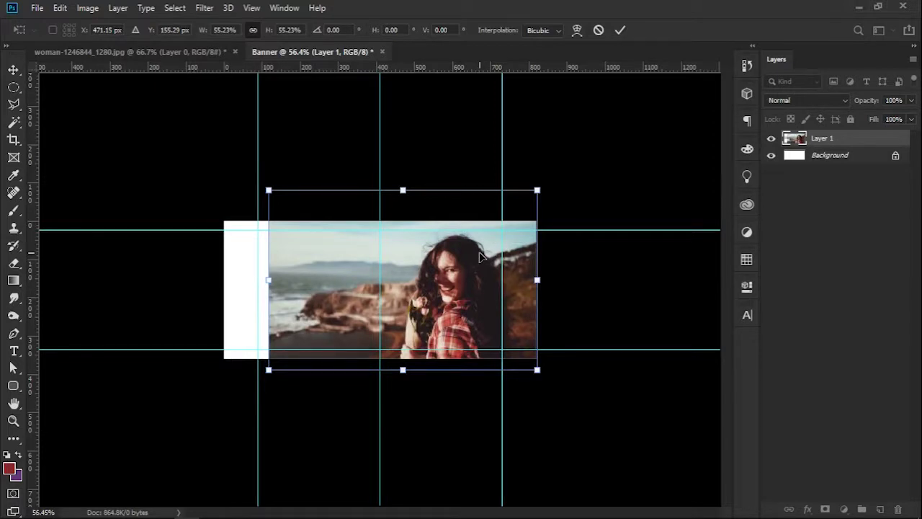
click(620, 32)
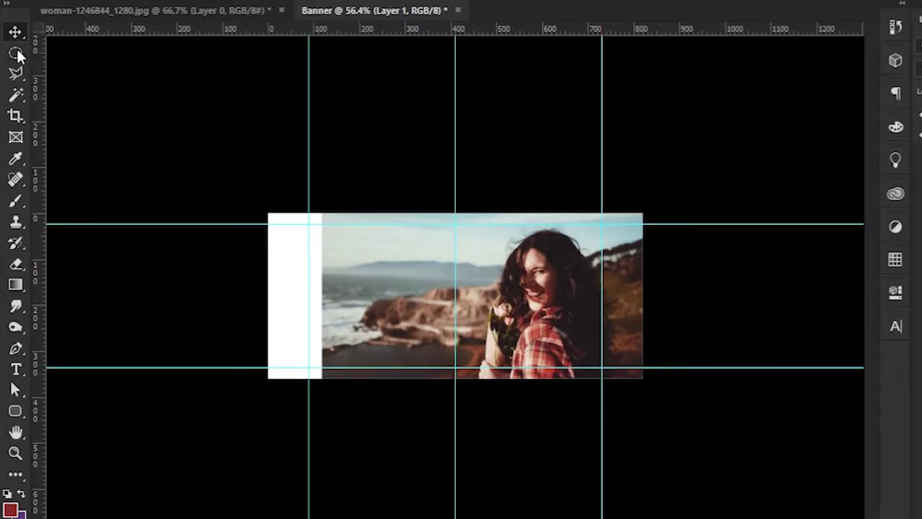
Draw a circular elliptical selection around the woman's face.
right_click(13, 87)
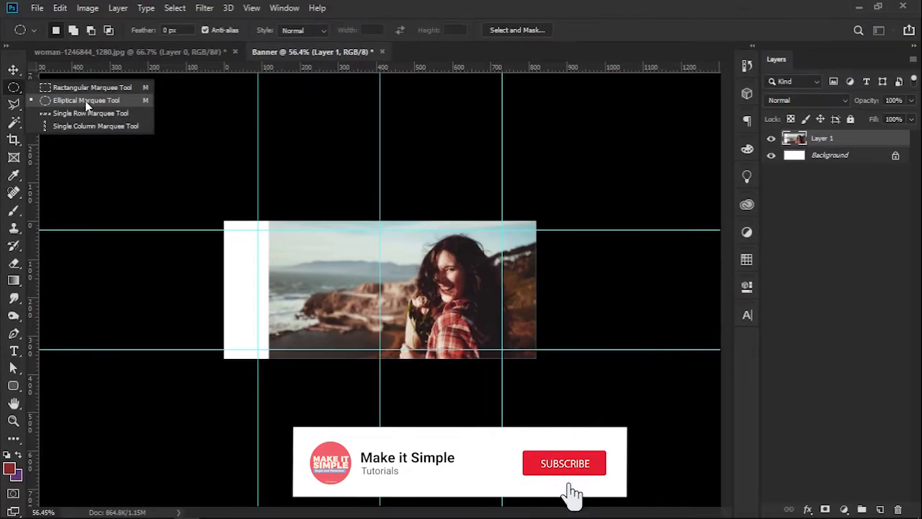
click(85, 100)
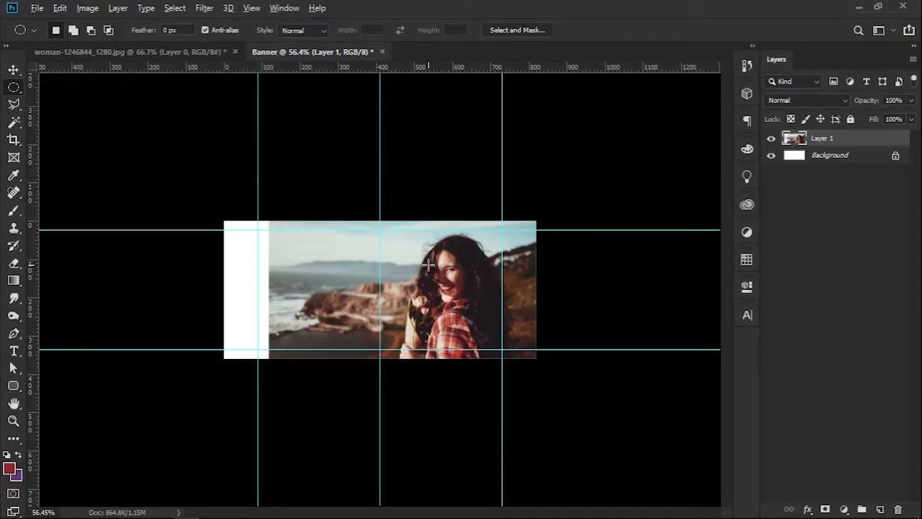
drag(406, 242, 509, 377)
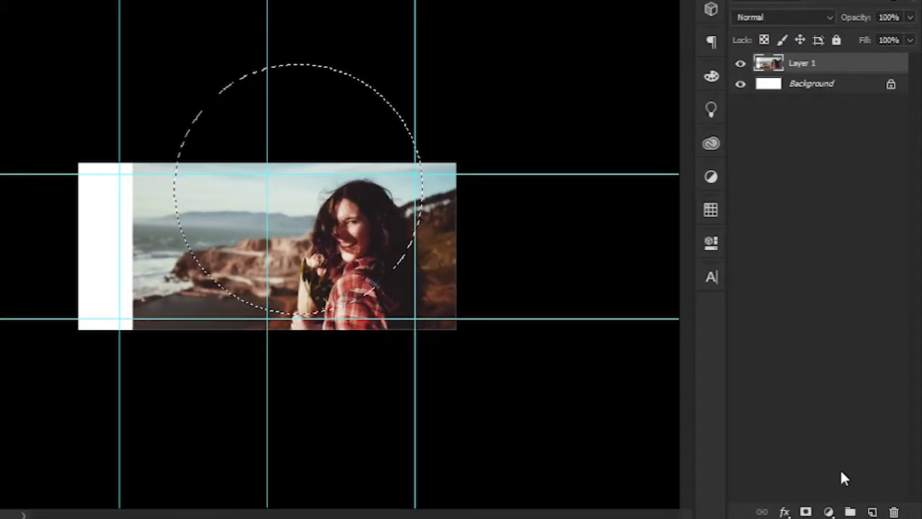
Fill the selection with a #88282a Solid Color layer and move the circle right and down.
click(844, 509)
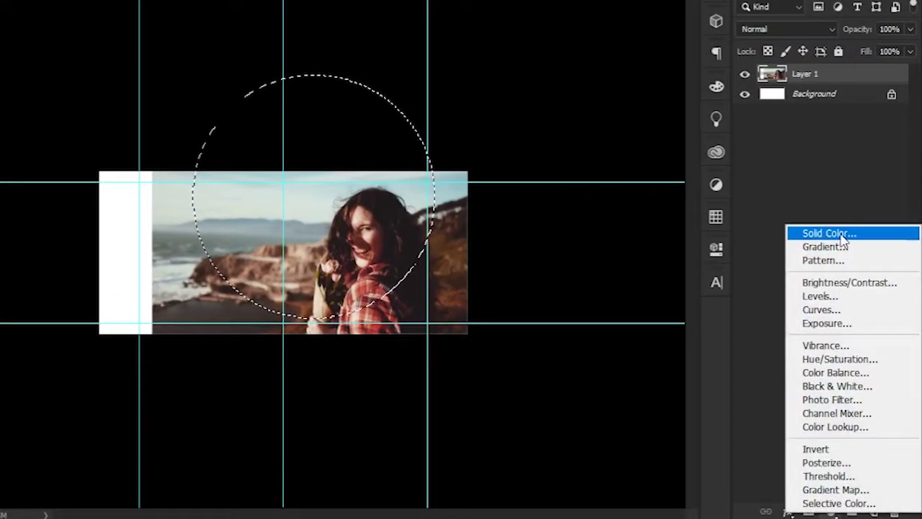
click(842, 239)
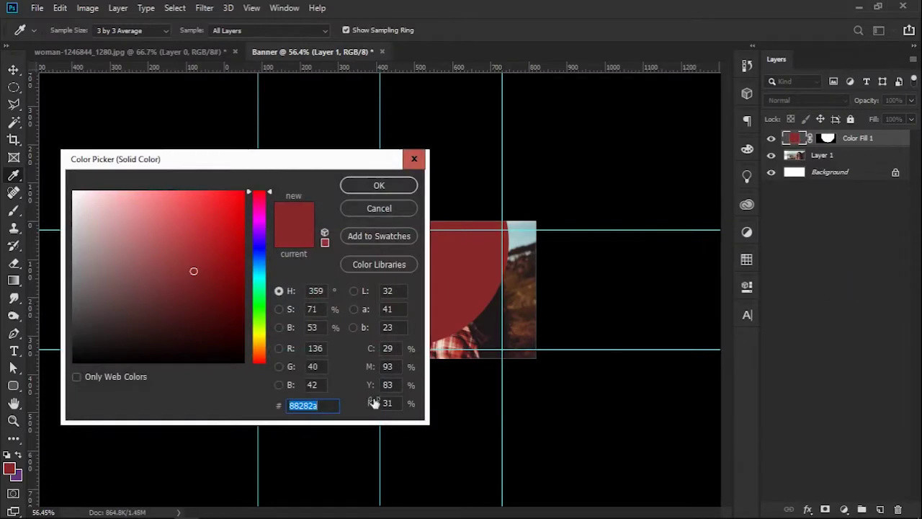
text(88282a)
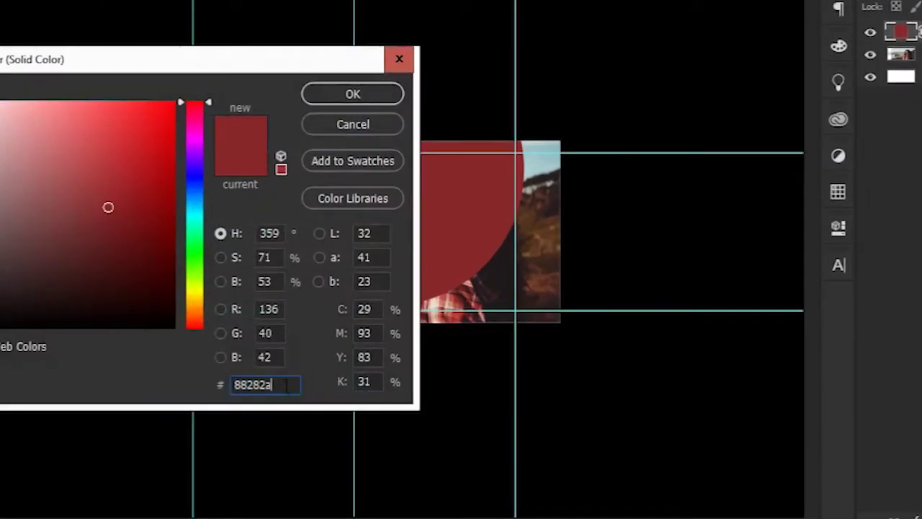
drag(296, 390, 234, 384)
click(288, 384)
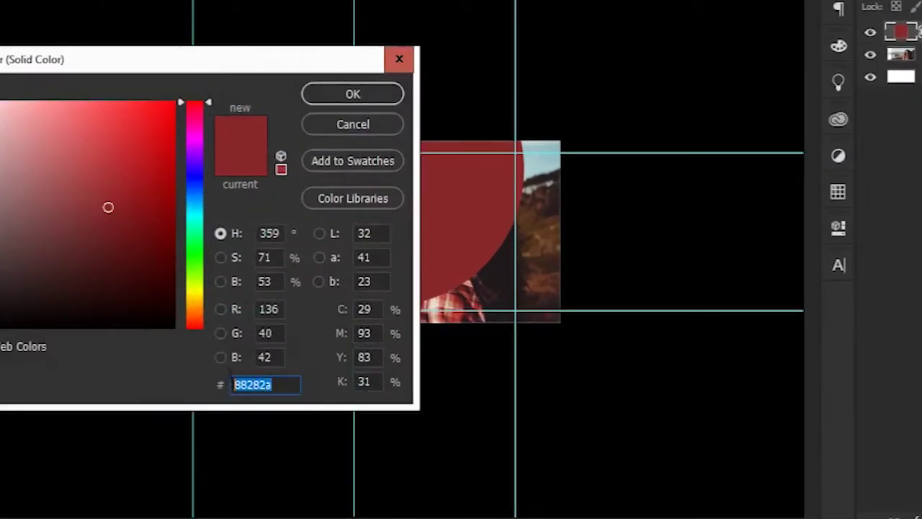
click(288, 384)
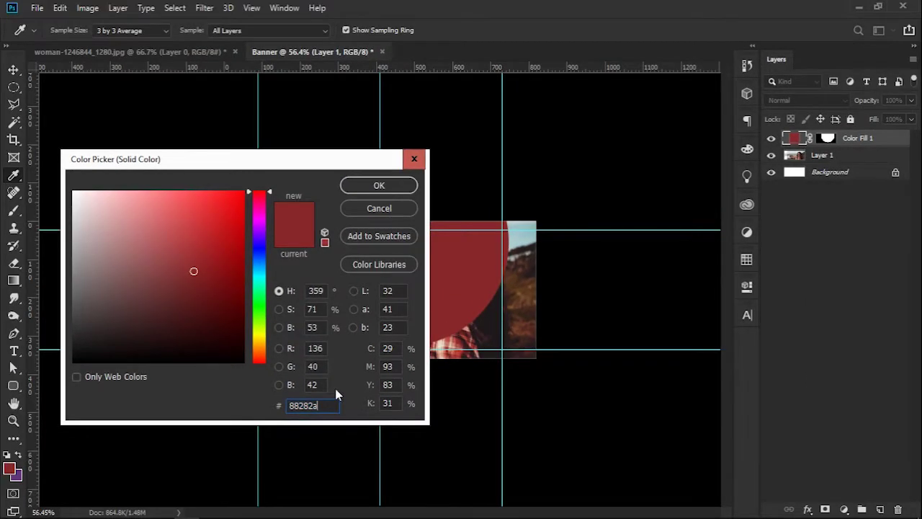
drag(319, 406, 288, 406)
click(325, 409)
click(380, 186)
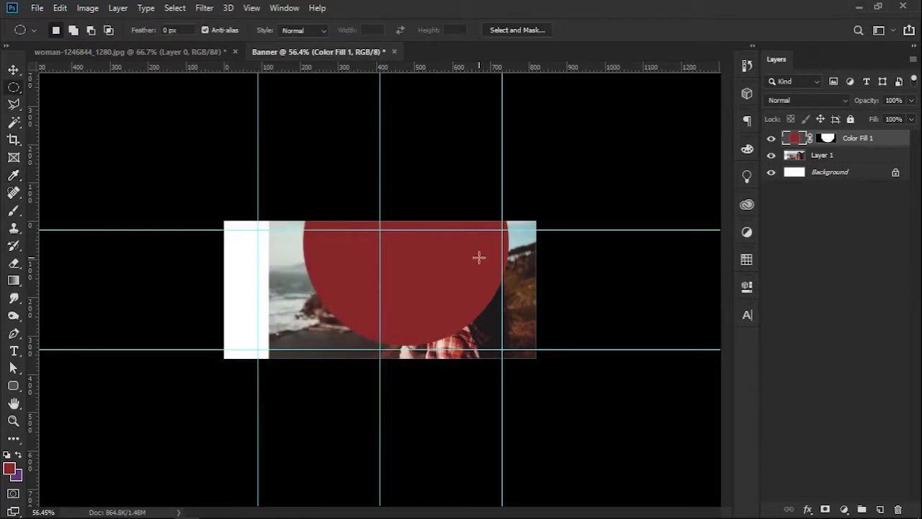
key(v)
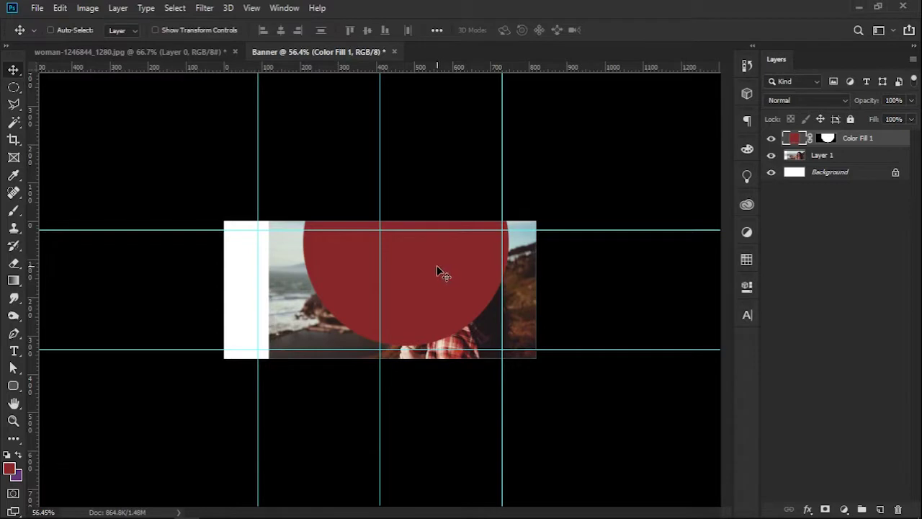
drag(434, 263, 510, 309)
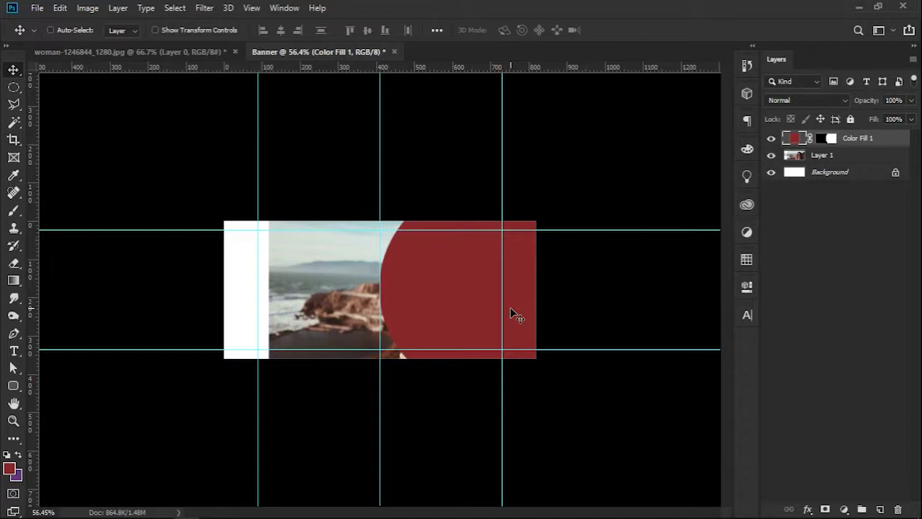
Move Layer 1 above Color Fill 1 and clip the photo to the red circle.
click(874, 159)
drag(881, 157, 883, 138)
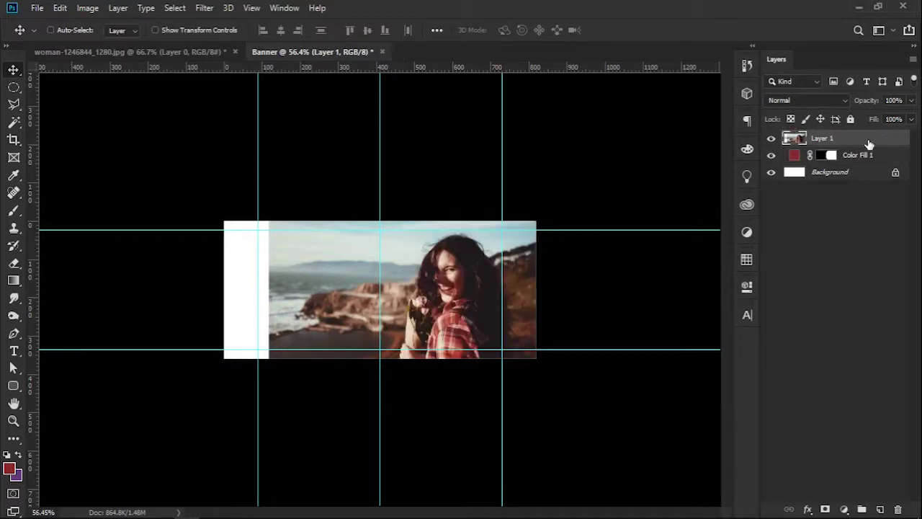
right_click(868, 144)
click(735, 260)
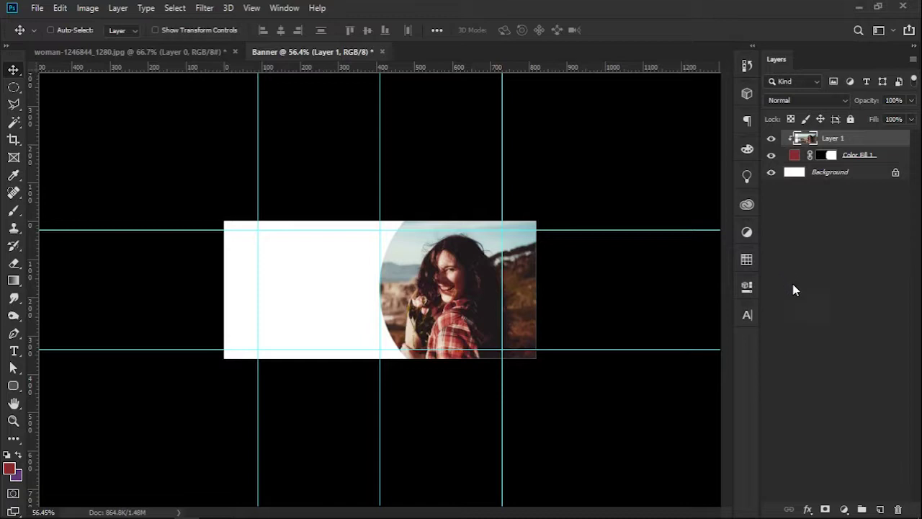
Add a second #88282a Solid Color fill beneath the photo, plus an empty new layer.
click(844, 509)
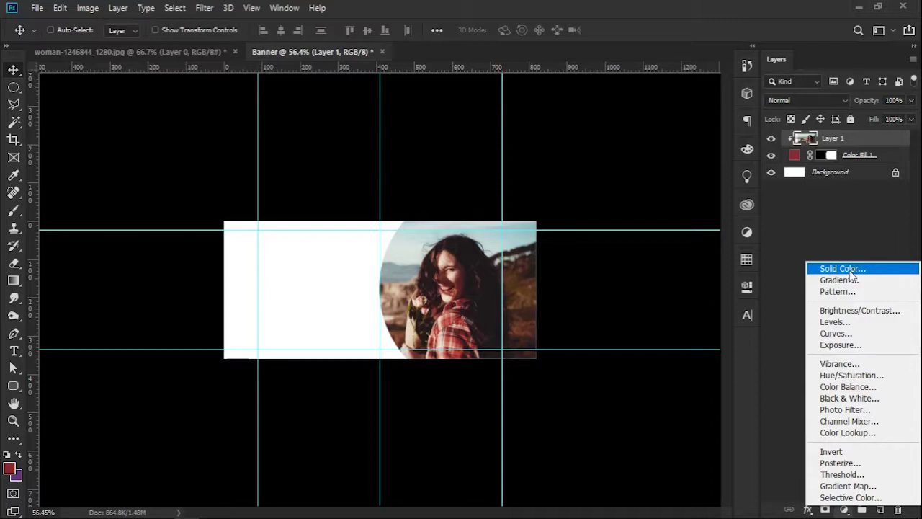
click(850, 272)
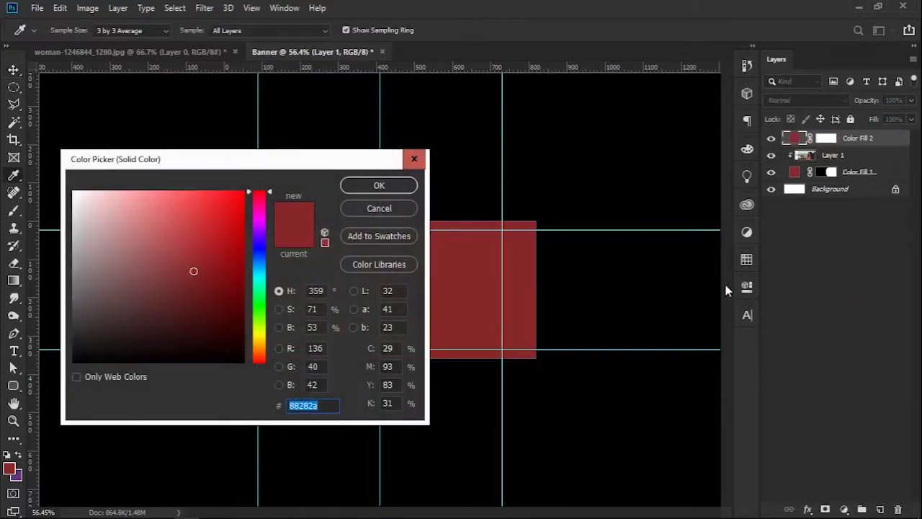
click(336, 403)
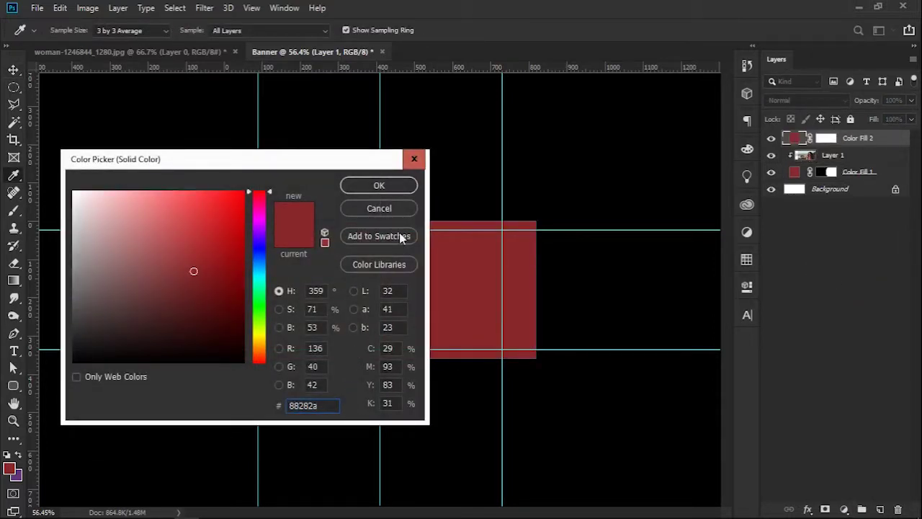
click(412, 185)
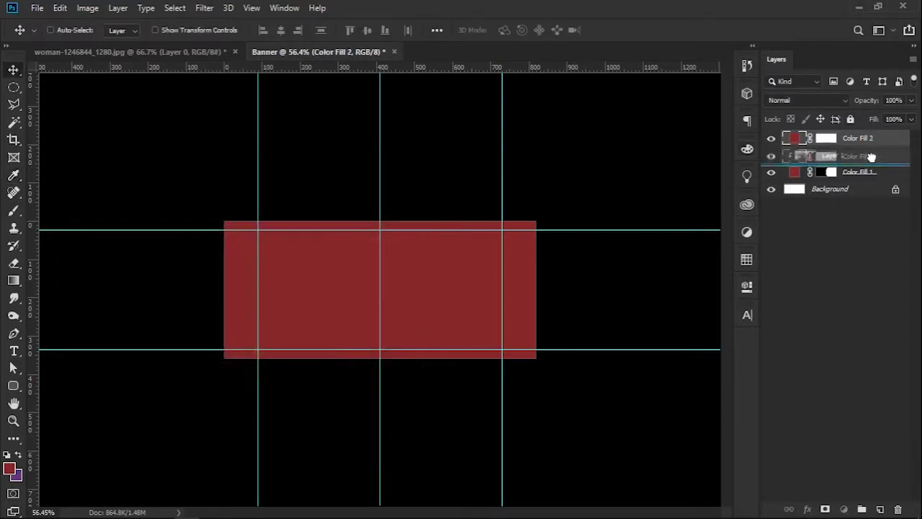
drag(871, 140, 873, 174)
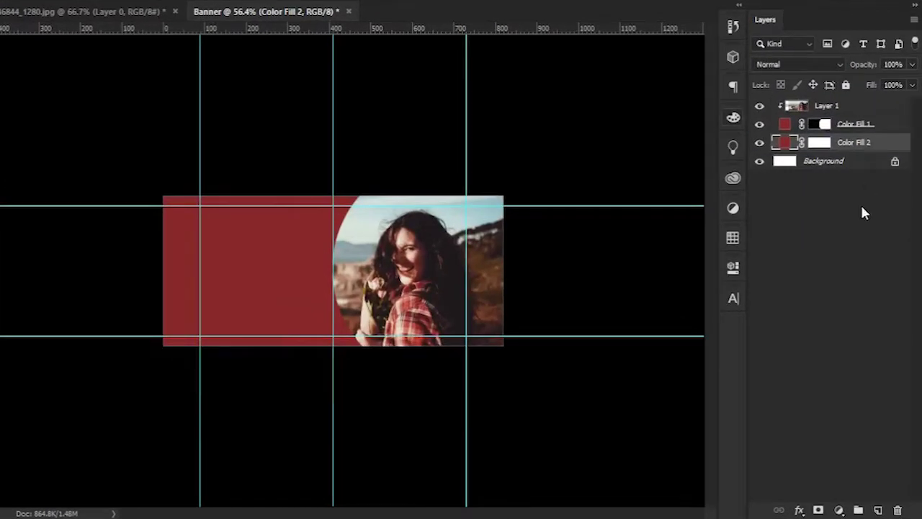
click(880, 510)
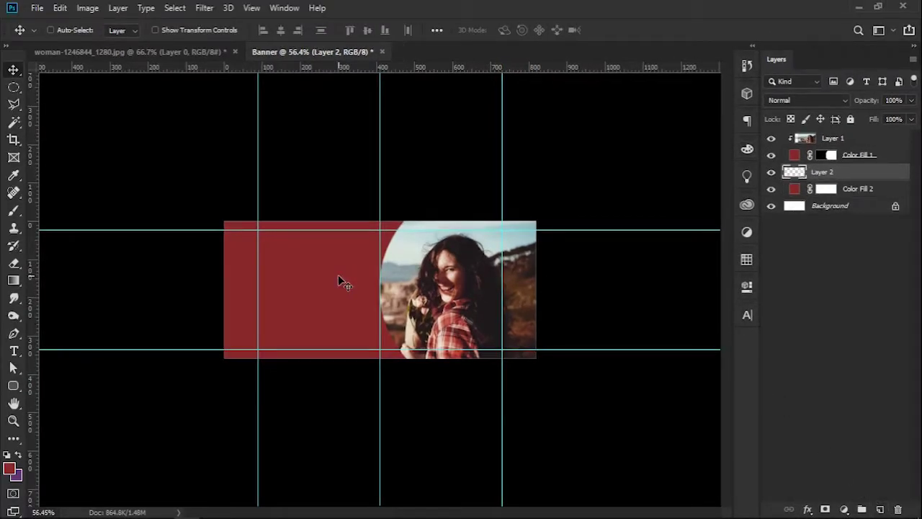
Type the MAKE IT SIMPLE headline on the red left strip and make it white.
click(13, 352)
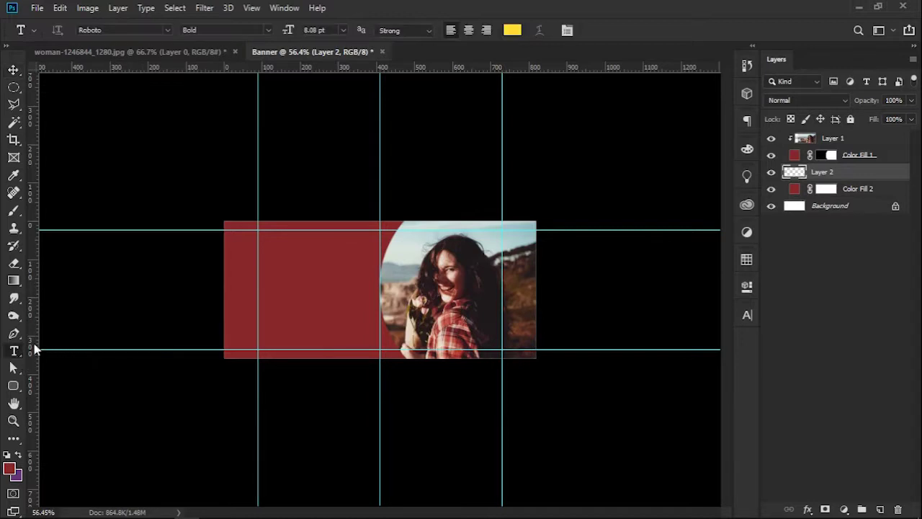
click(300, 268)
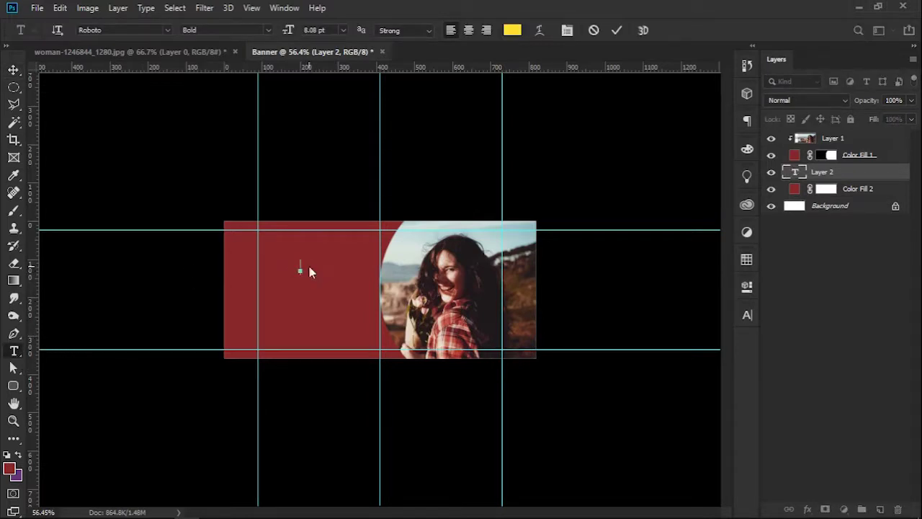
text(MAKE IT)
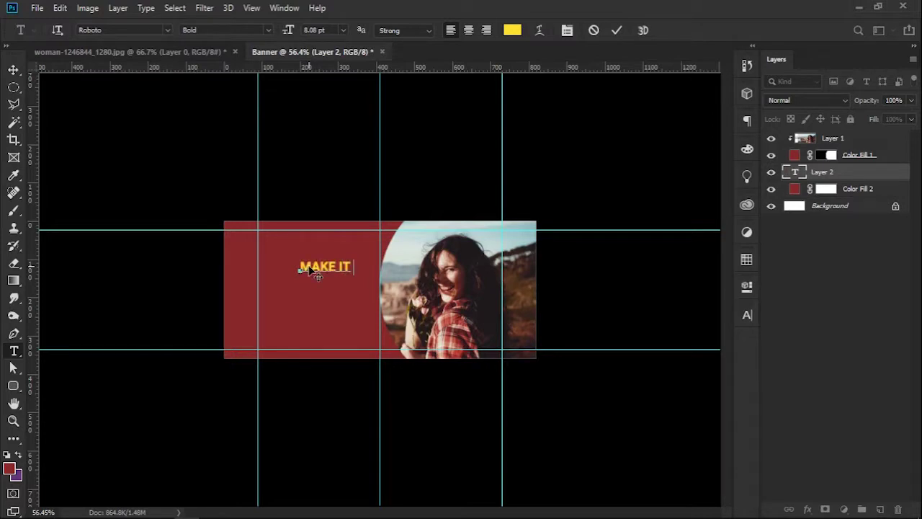
text(IM)
text(E)
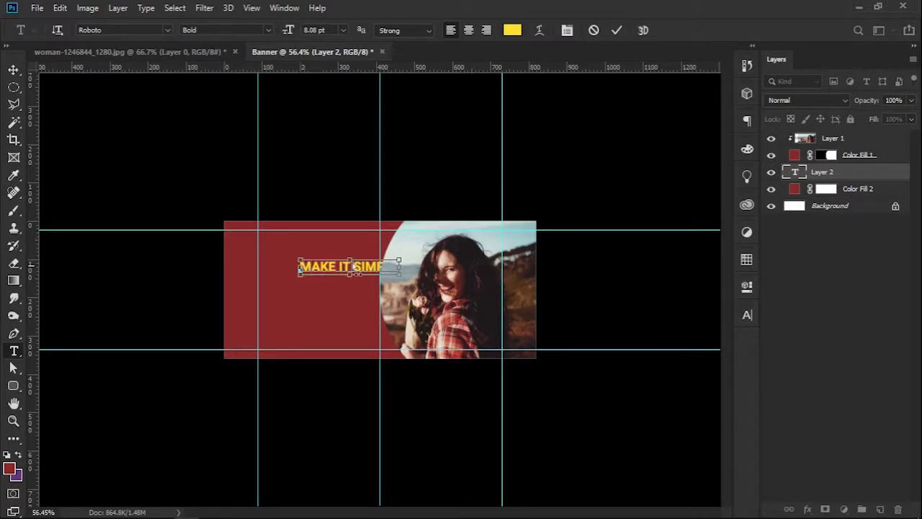
key(ctrl+a)
click(746, 317)
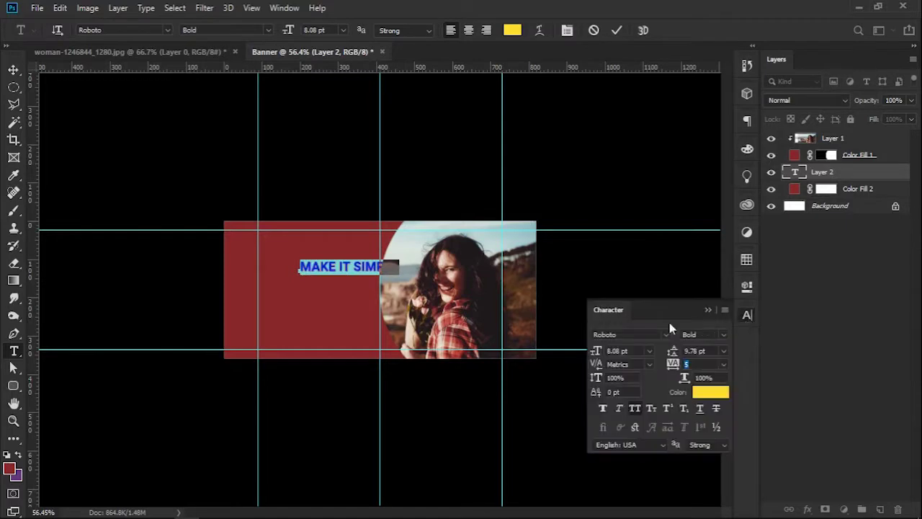
click(710, 392)
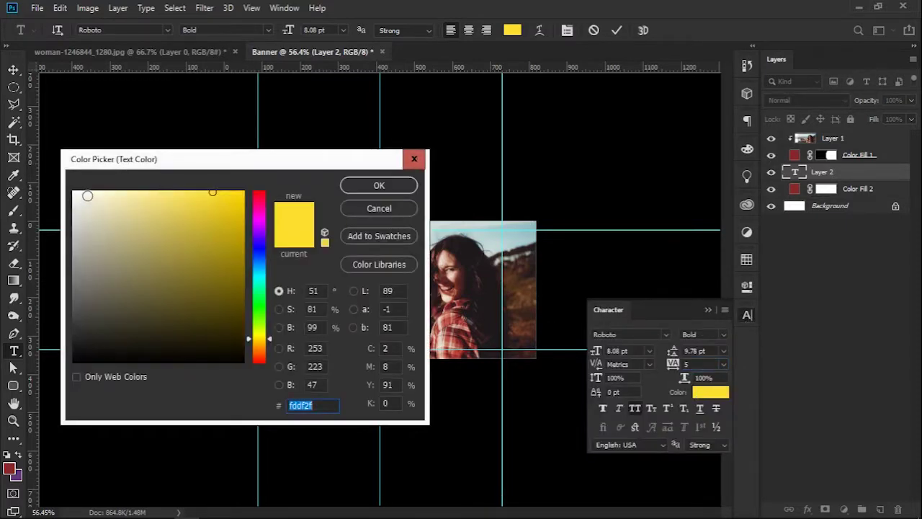
click(73, 190)
click(385, 186)
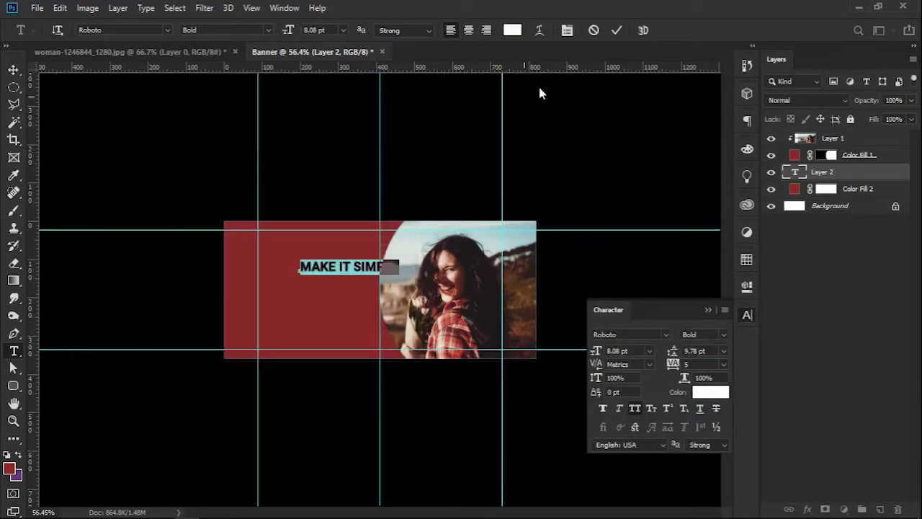
click(618, 33)
Break the headline onto two lines, with SIMPLE at 9 pt and 8 pt leading.
key(v)
drag(355, 273, 323, 274)
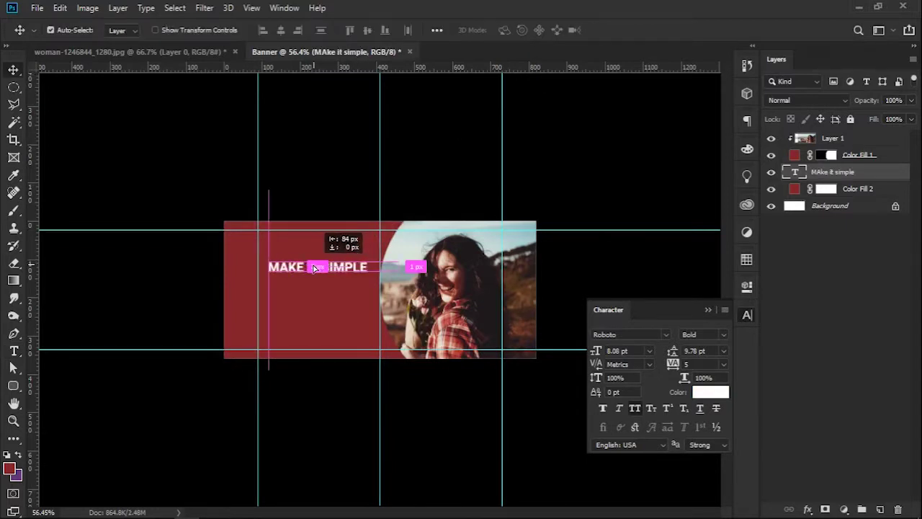
key(t)
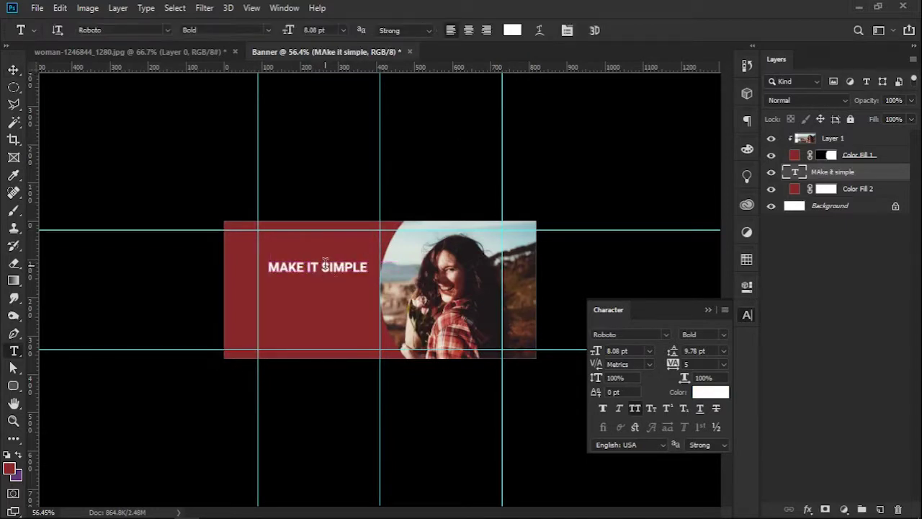
click(322, 264)
key(Return)
drag(314, 282, 268, 282)
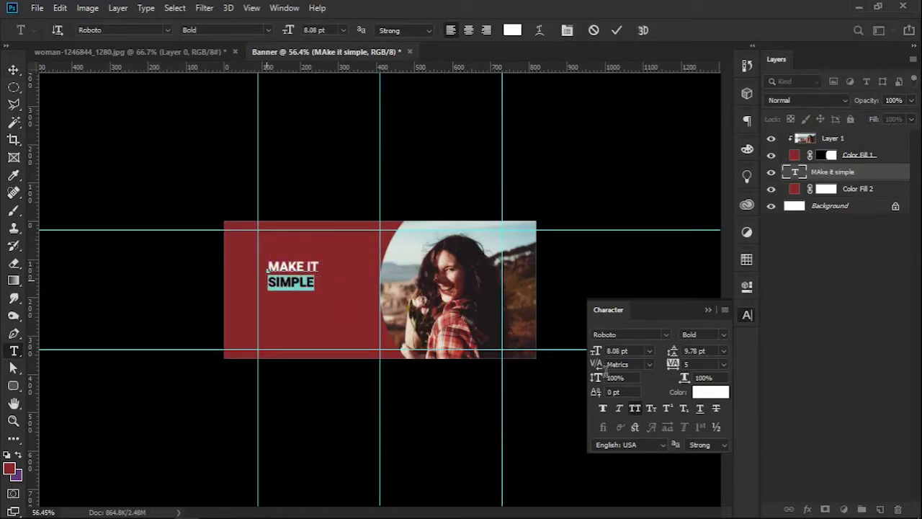
text(9)
key(Return)
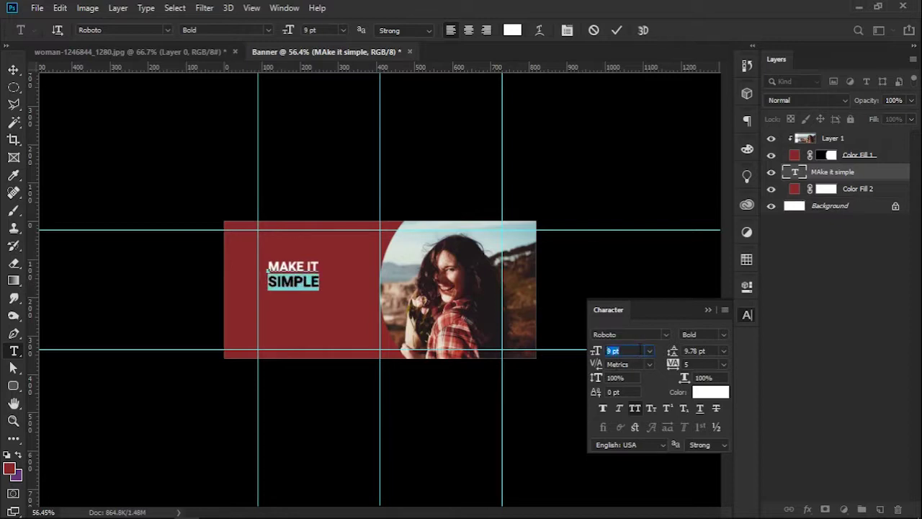
key(Tab)
text(8)
key(Return)
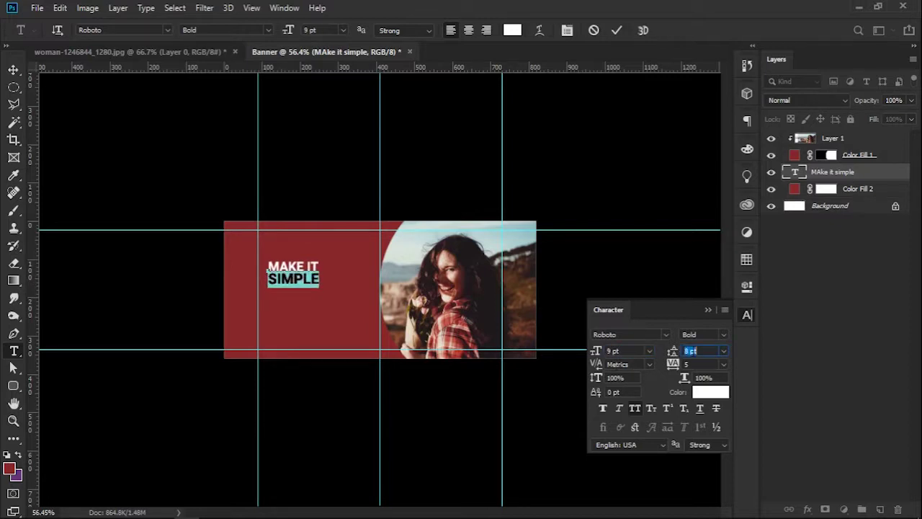
click(623, 31)
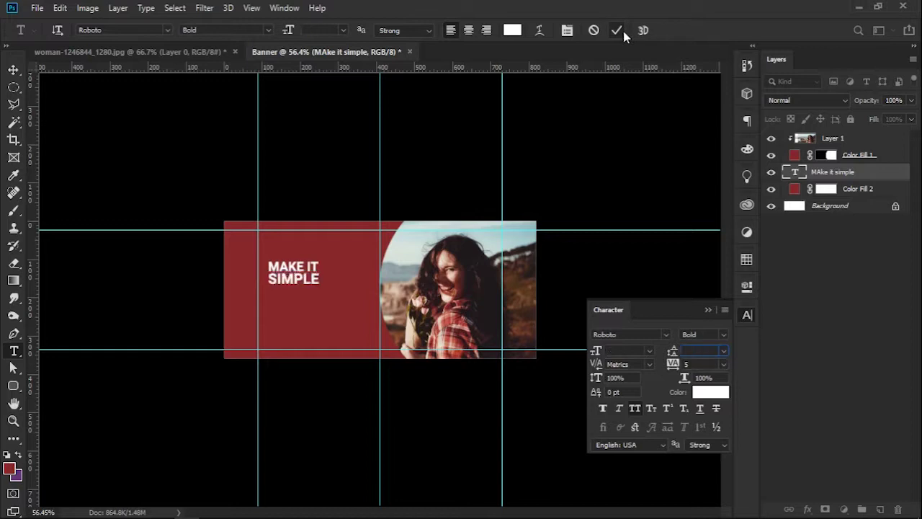
Move the headline layer right and down into place, then zoom in.
key(v)
drag(303, 280, 322, 287)
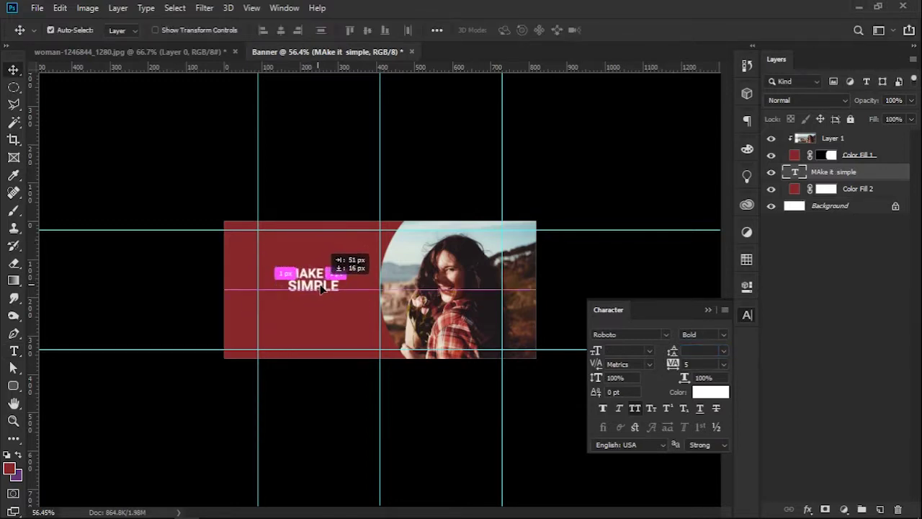
drag(322, 287, 325, 286)
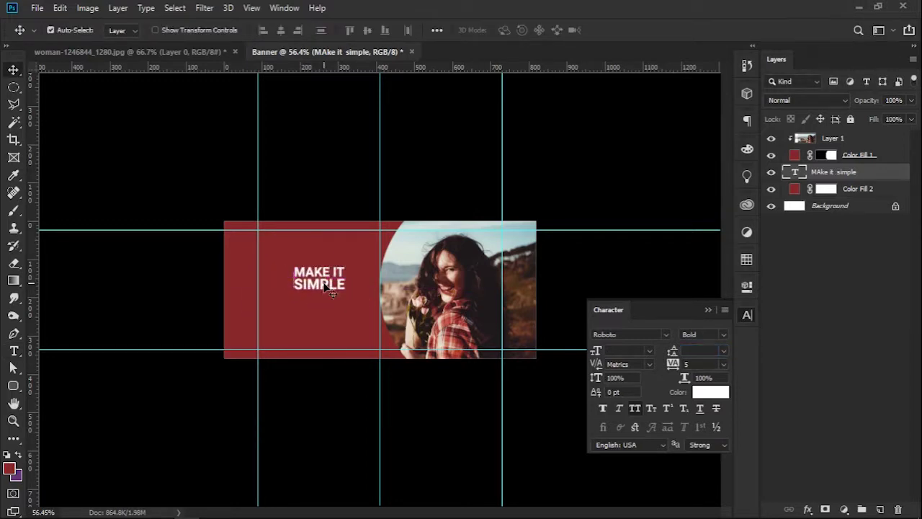
scroll(305, 287, up, 5)
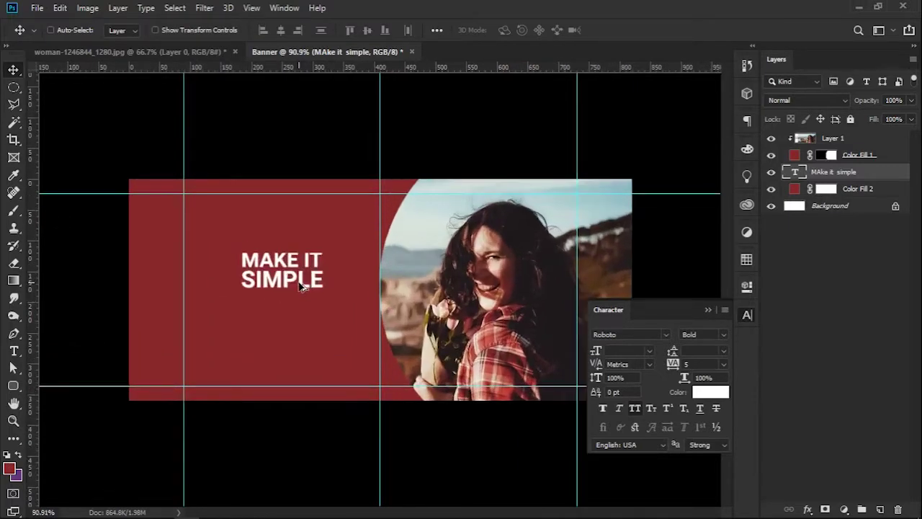
scroll(302, 285, up, 2)
scroll(299, 285, up, 1)
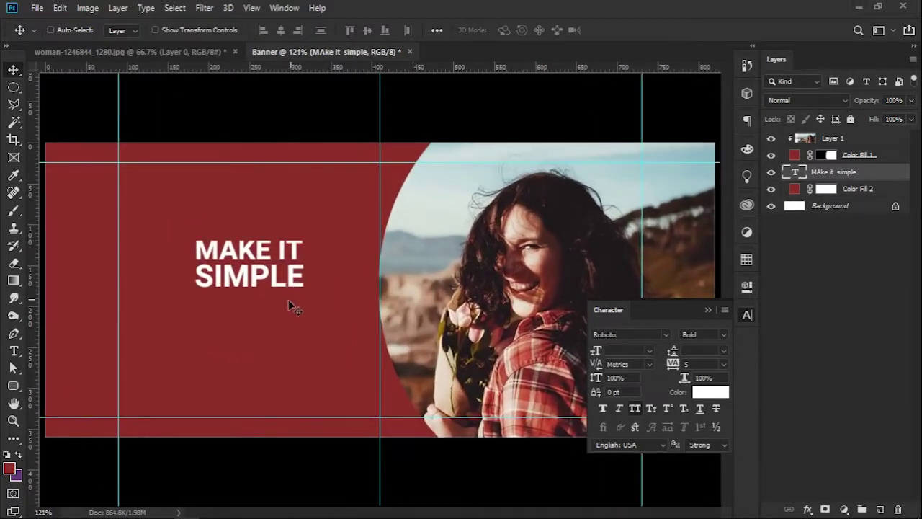
Type the BEGIN AND PERSEVERE subtitle below the headline.
key(t)
click(281, 336)
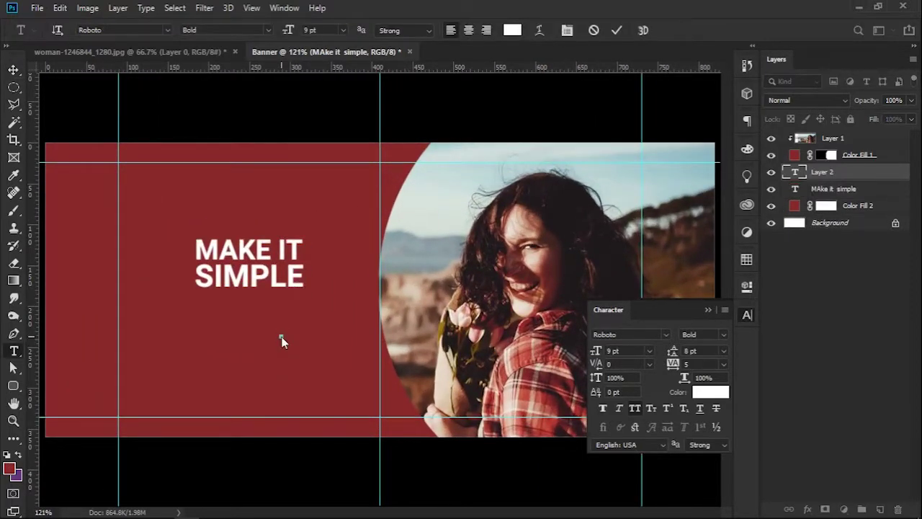
text(BEG)
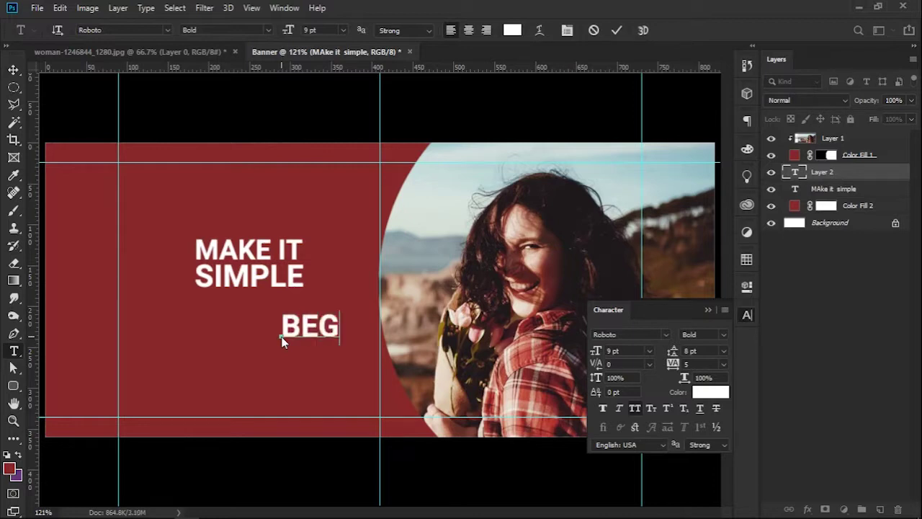
text(IN A)
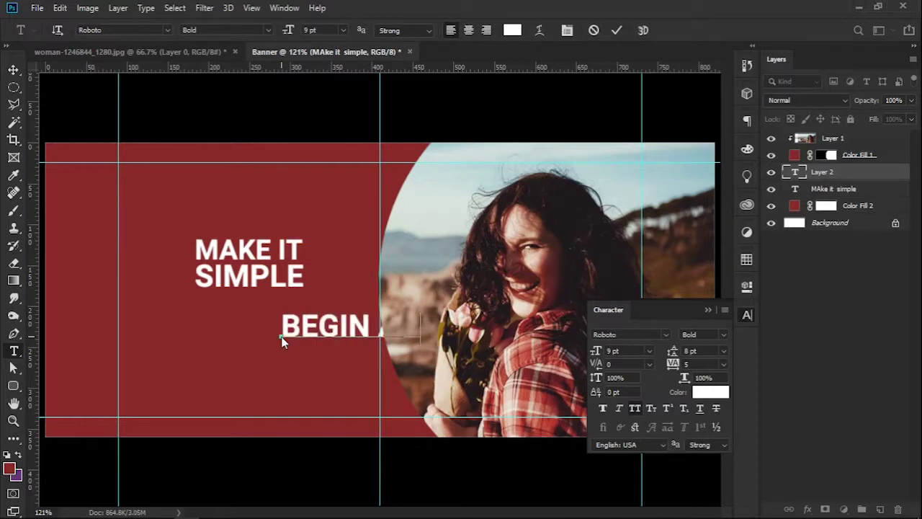
text(W JOURN)
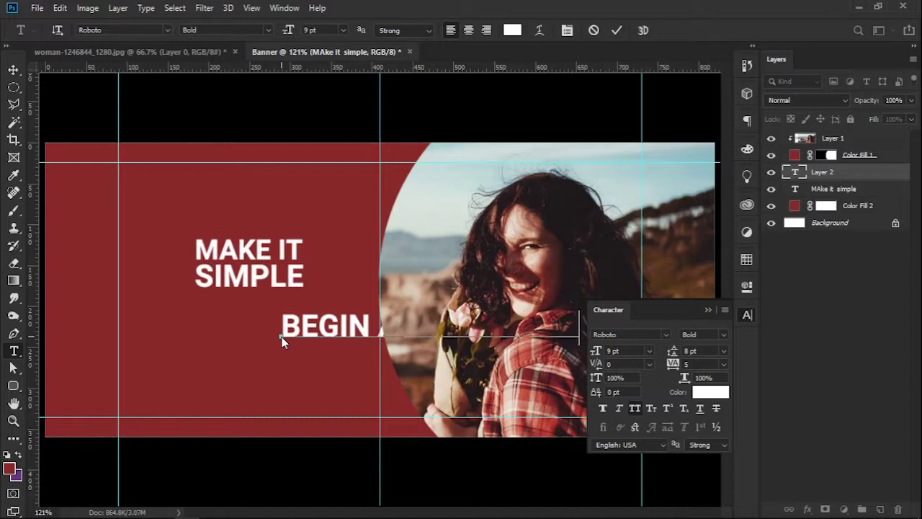
text(E)
Set the subtitle to 3 pt Regular with -15 tracking and move it under the headline.
key(ctrl+a)
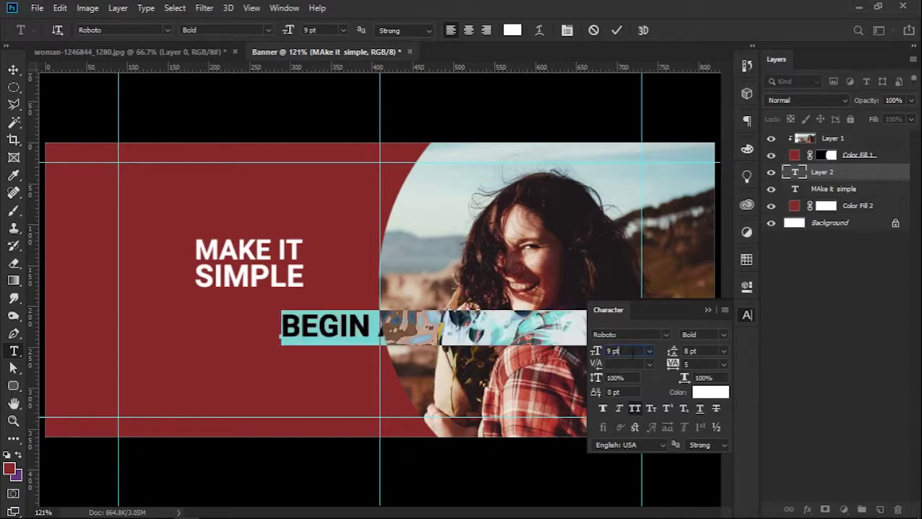
key(Down)
key(Down)
key(Down)
key(Down)
key(Down)
key(Down)
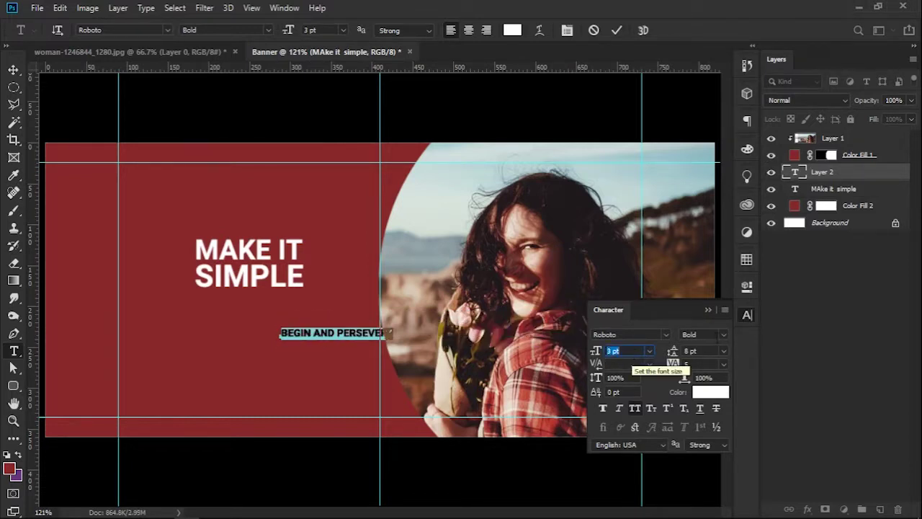
click(705, 334)
click(695, 389)
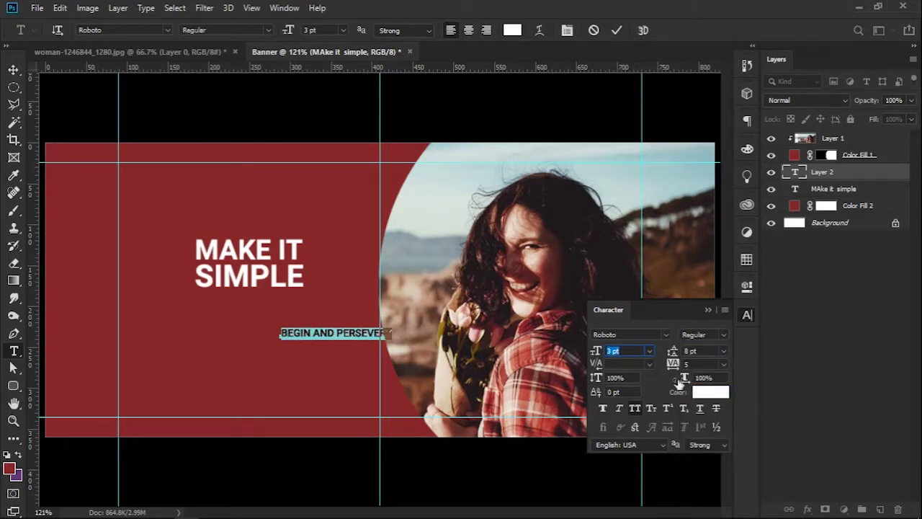
click(699, 363)
text(-15)
key(Return)
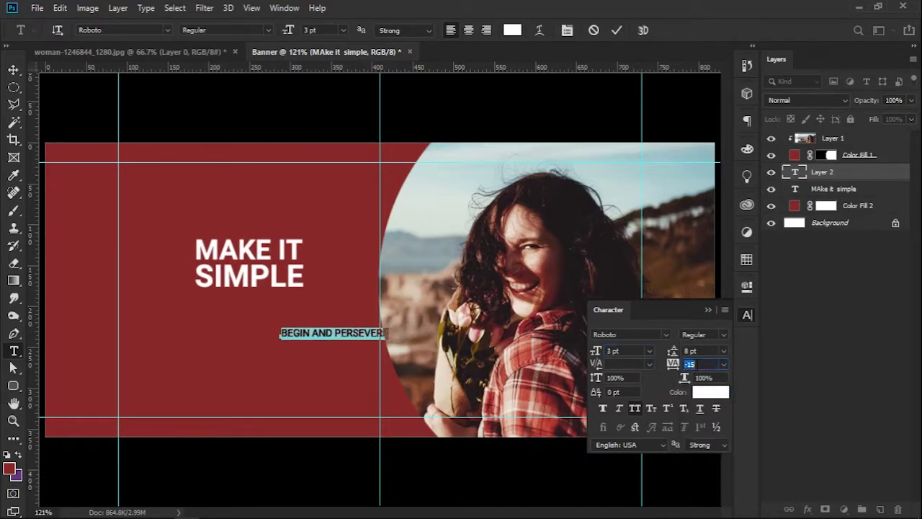
click(616, 30)
key(v)
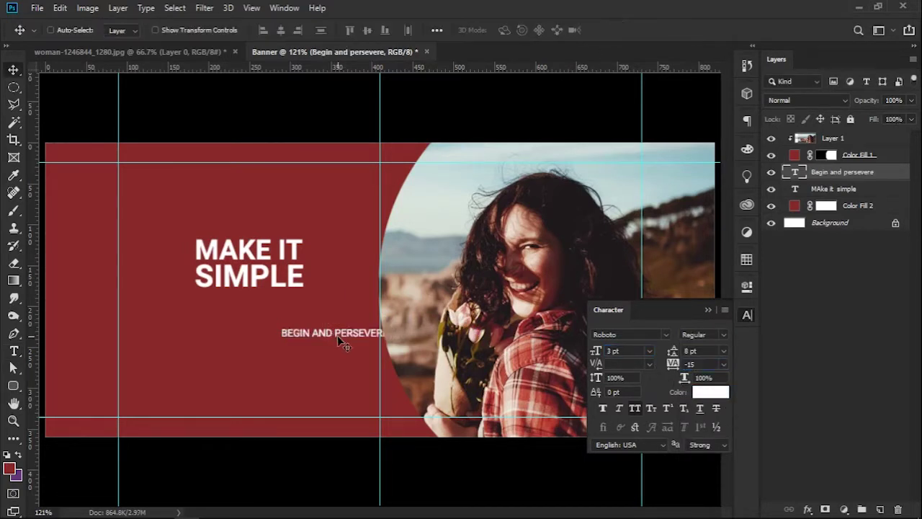
mouse_move(337, 335)
mouse_down()
mouse_move(243, 307)
mouse_move(254, 303)
mouse_up()
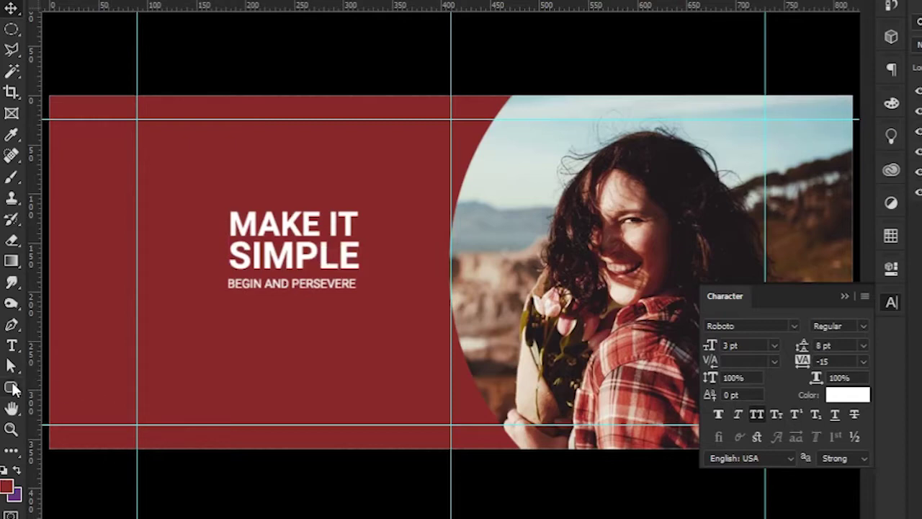
Draw a 143 × 23 px white rounded-rectangle pill beneath the subtitle.
click(12, 387)
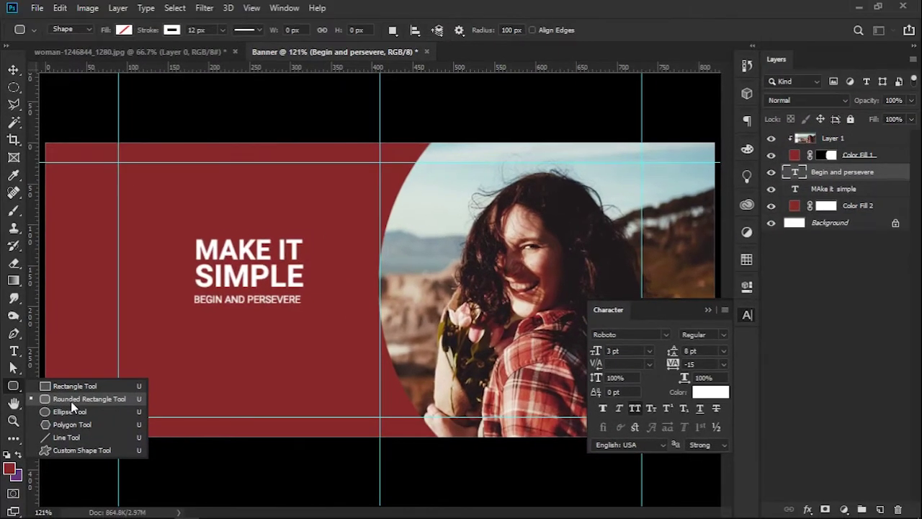
click(76, 402)
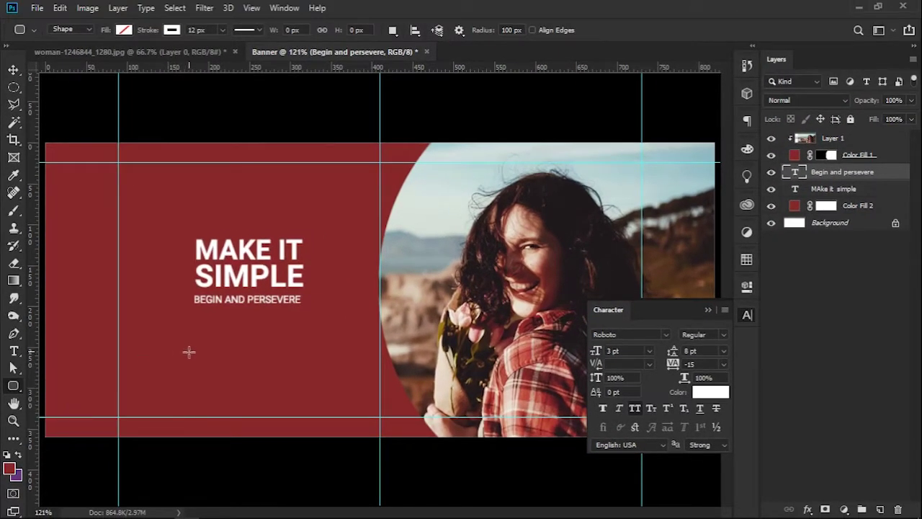
drag(188, 355, 306, 372)
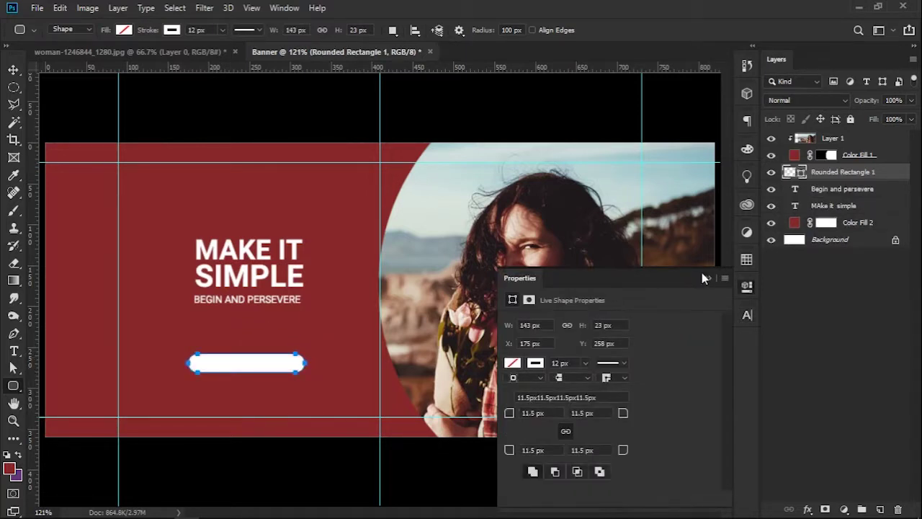
click(705, 277)
key(v)
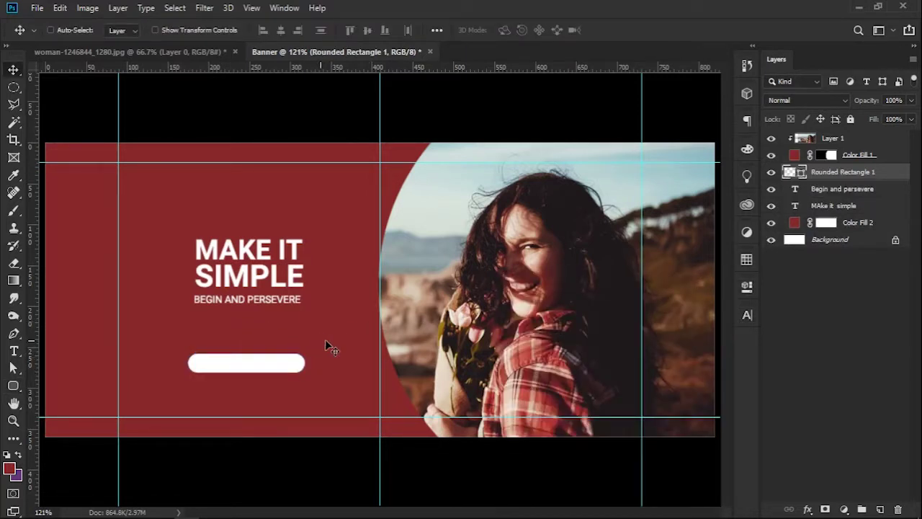
Add a text line reading 'FEBRUARY 2019' above the pill button.
key(t)
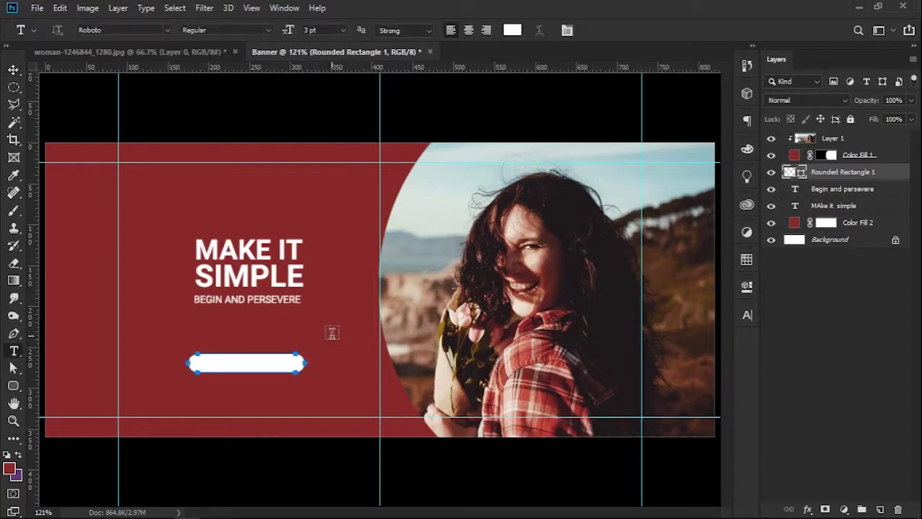
click(325, 330)
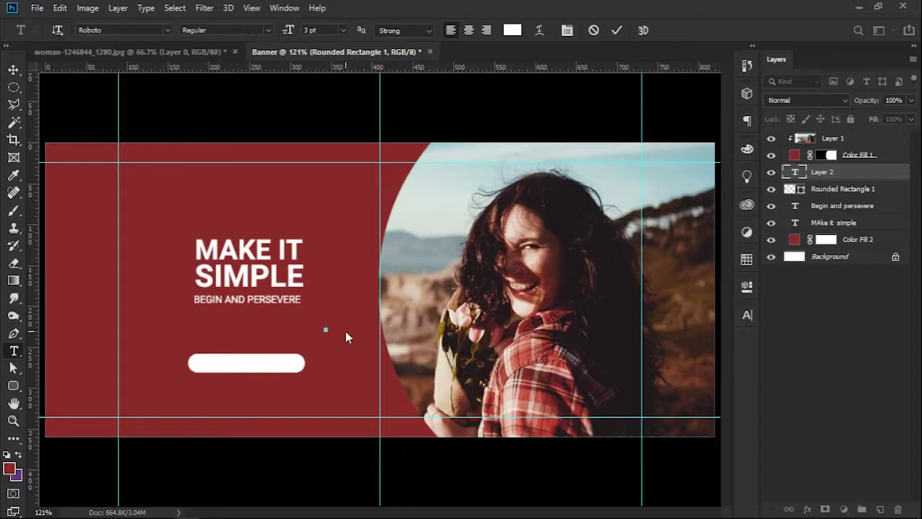
text(FEBRUARY 2)
click(617, 31)
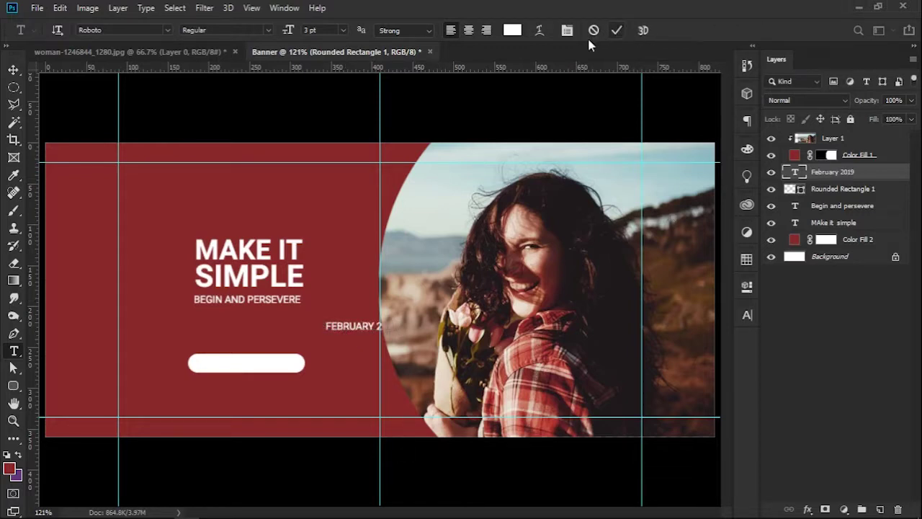
Colour the FEBRUARY 2019 text dark red (#88282a), sampled from the banner.
triple_click(358, 327)
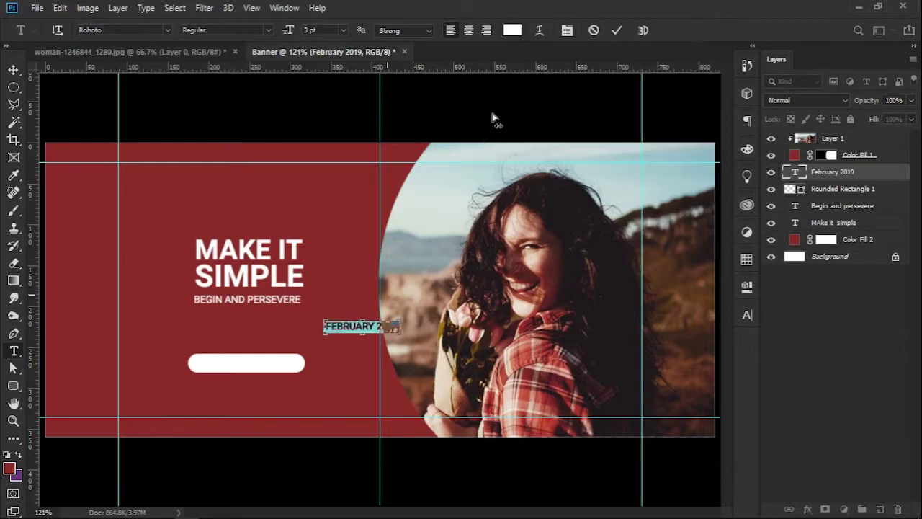
click(512, 31)
drag(346, 160, 269, 259)
click(303, 195)
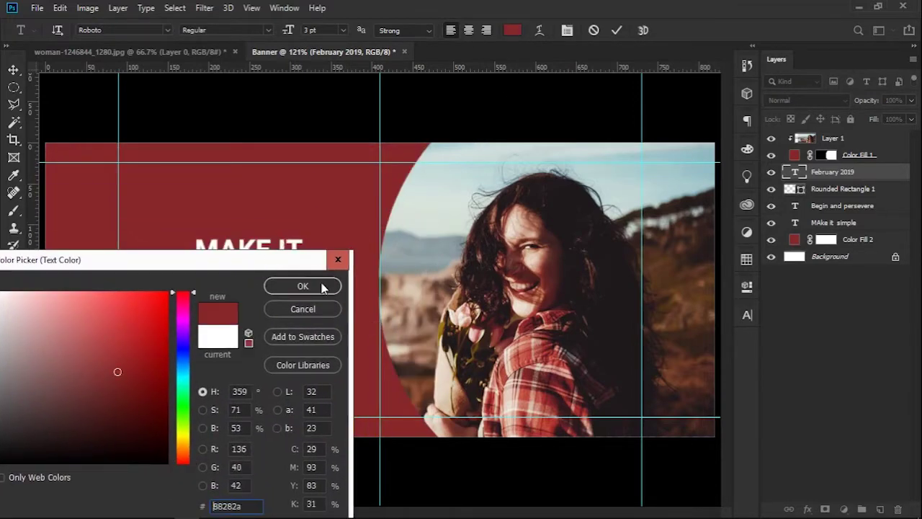
click(322, 283)
click(617, 30)
Centre the date text on the white pill and zoom out to 100%.
key(v)
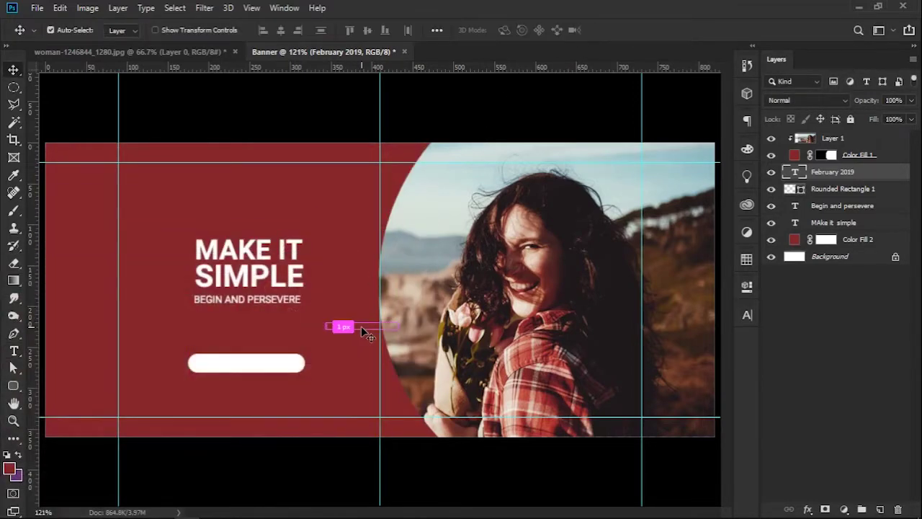
drag(361, 325, 245, 368)
key(ctrl+minus)
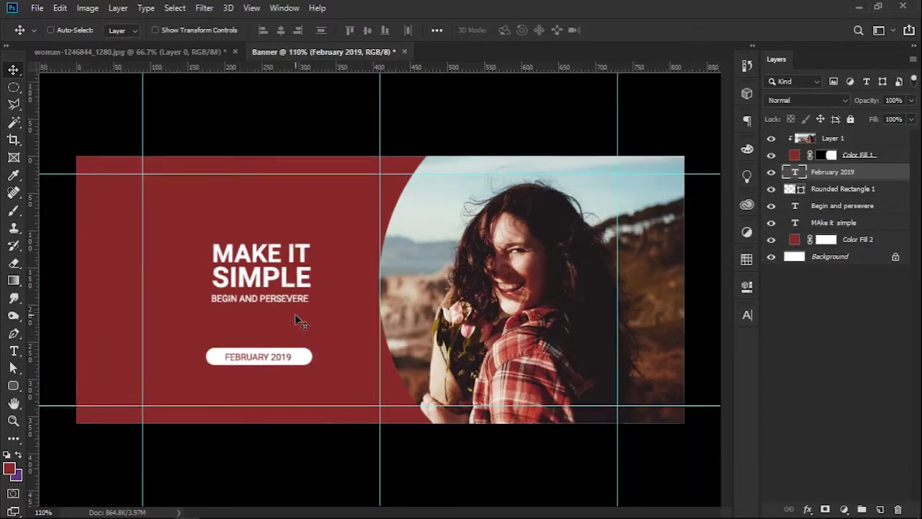
key(ctrl+semicolon)
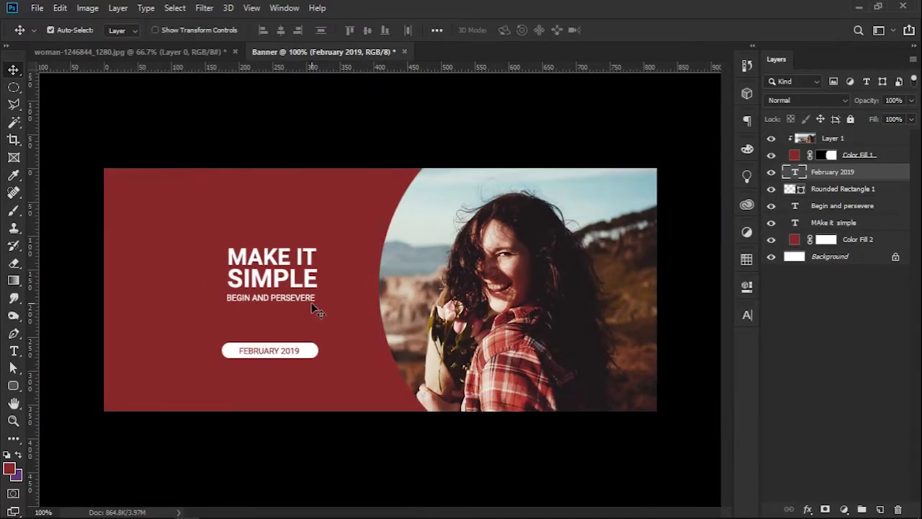